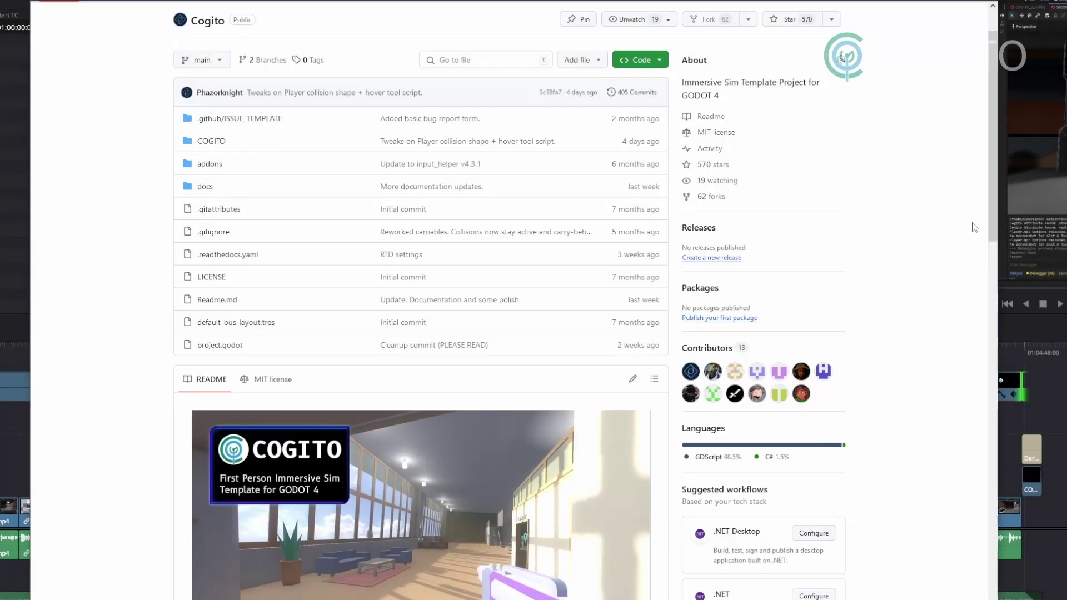
Look over the Cogito GitHub repository and the 3D asset packs offered on the creator's itch.io page.
scroll(958, 235, up, 1)
scroll(958, 235, down, 4)
scroll(959, 234, down, 2)
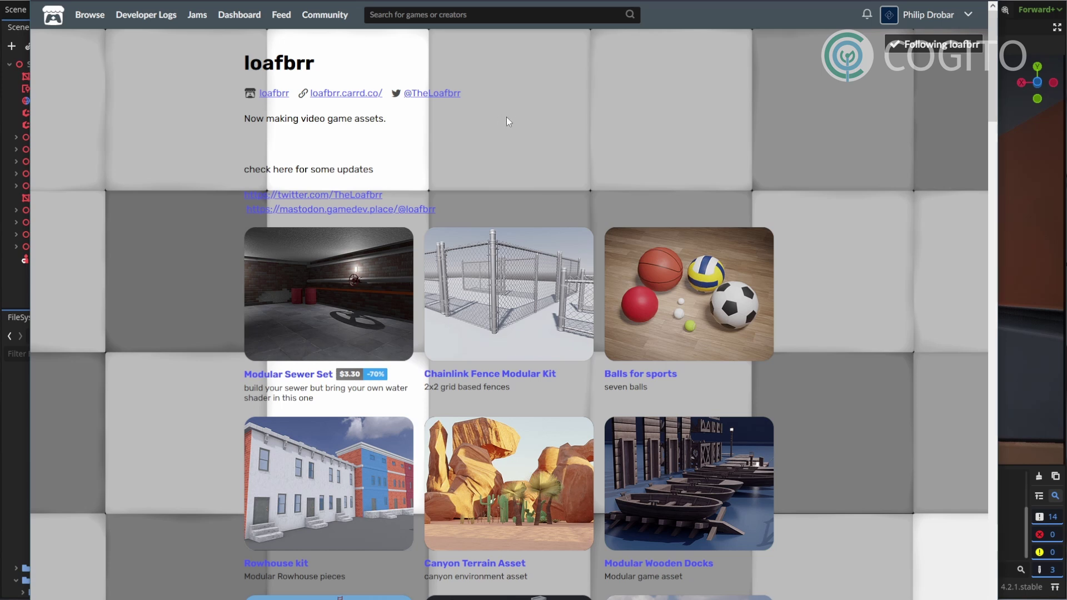
scroll(508, 163, down, 4)
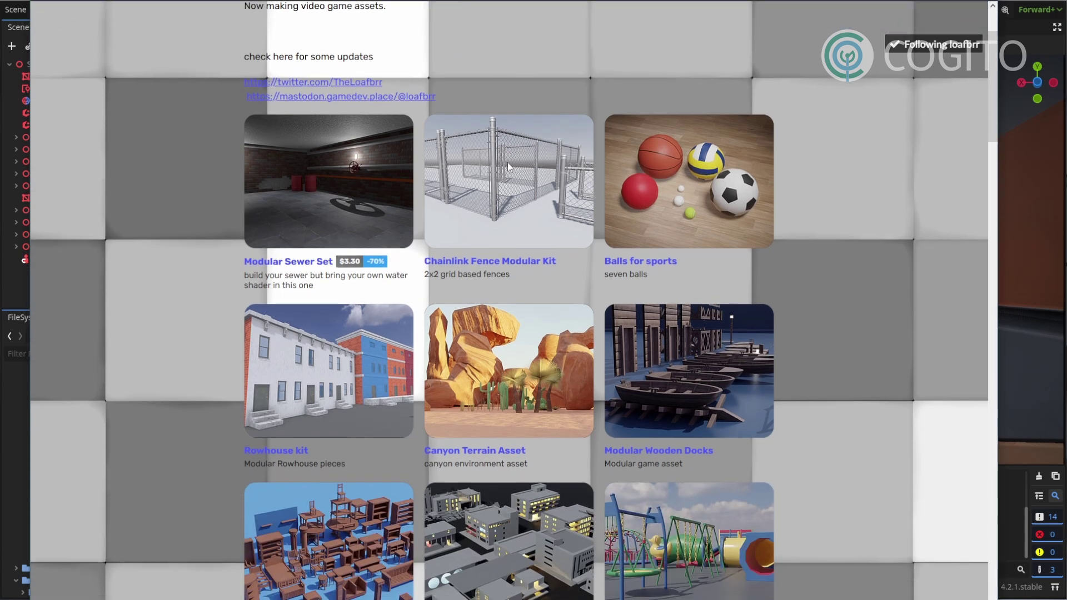
scroll(568, 217, down, 3)
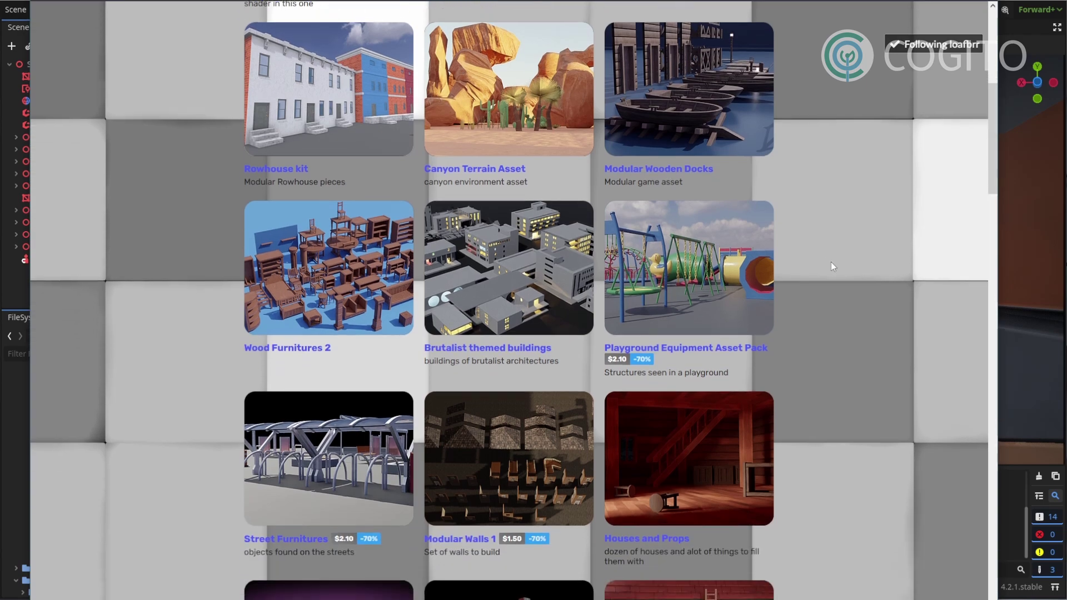
scroll(865, 265, up, 2)
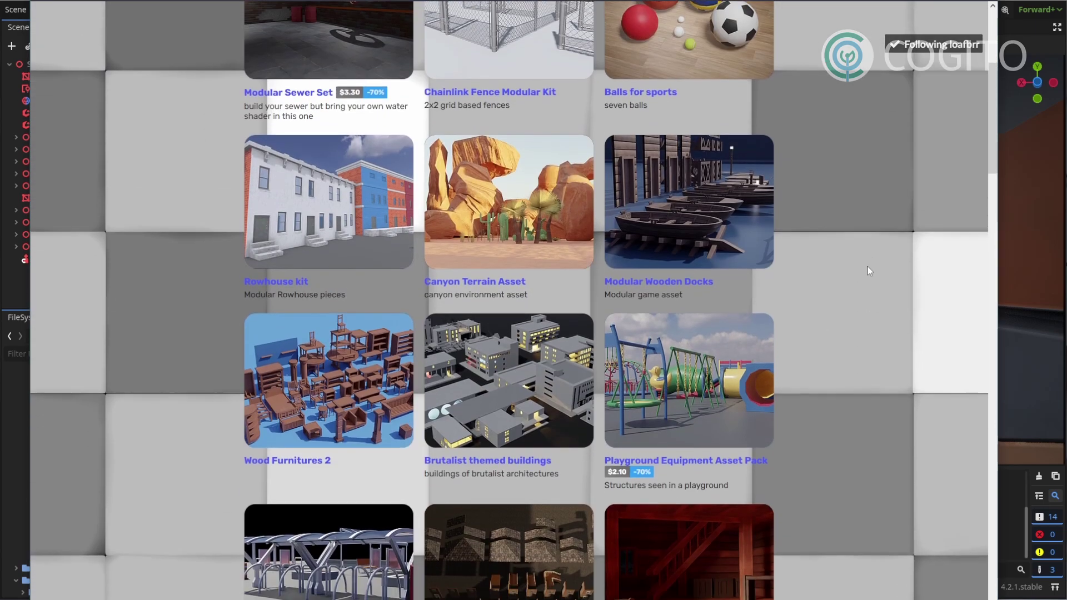
scroll(867, 267, up, 4)
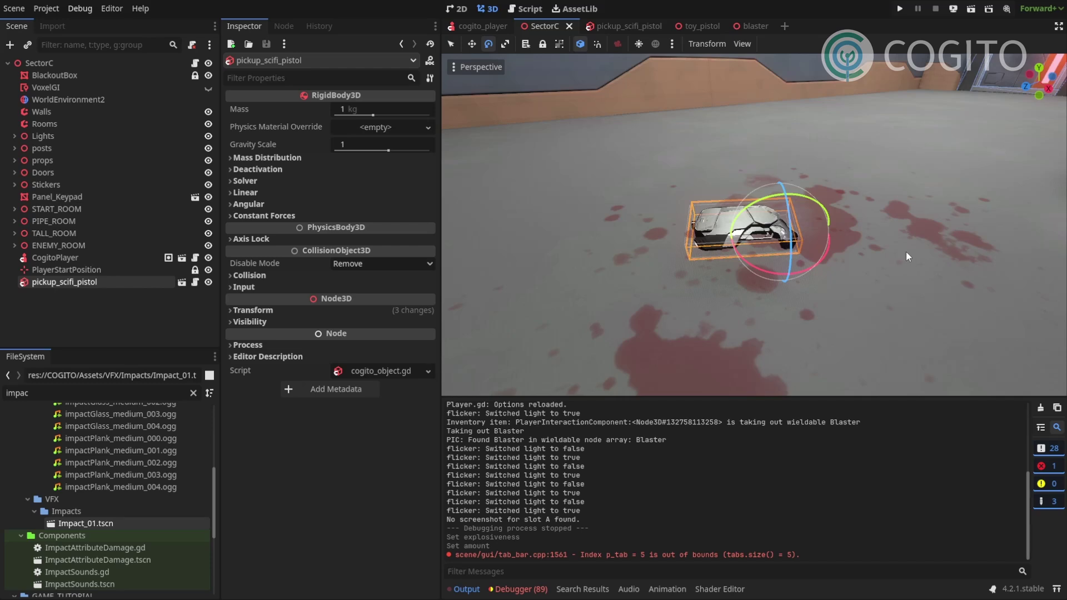
Switch to the blaster scene and select the Ammo2 mesh inside SciFiPistol.
scroll(906, 252, up, 3)
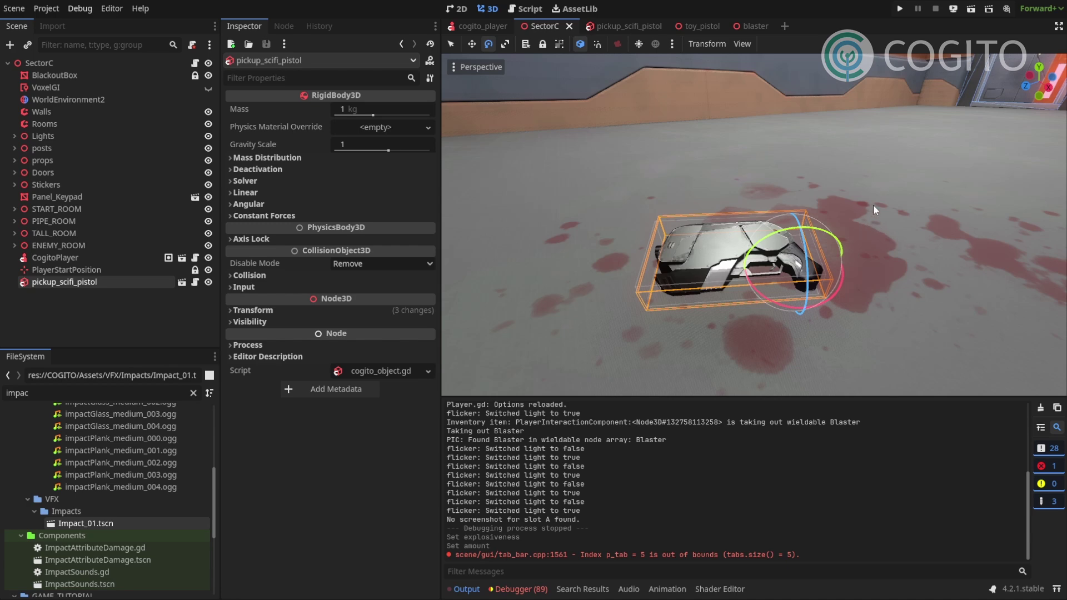
click(750, 26)
click(115, 163)
click(59, 123)
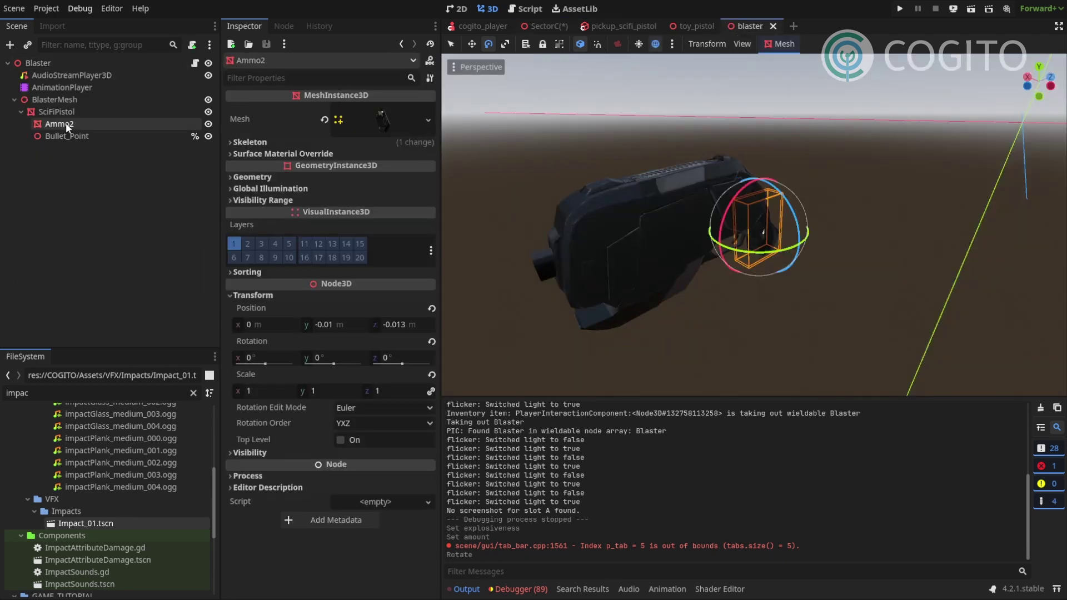
Move the Ammo2 mesh out of the pistol grip, to about y -0.115 m and z -0.082 m.
middle_drag(556, 183, 658, 207)
scroll(694, 223, up, 3)
key(w)
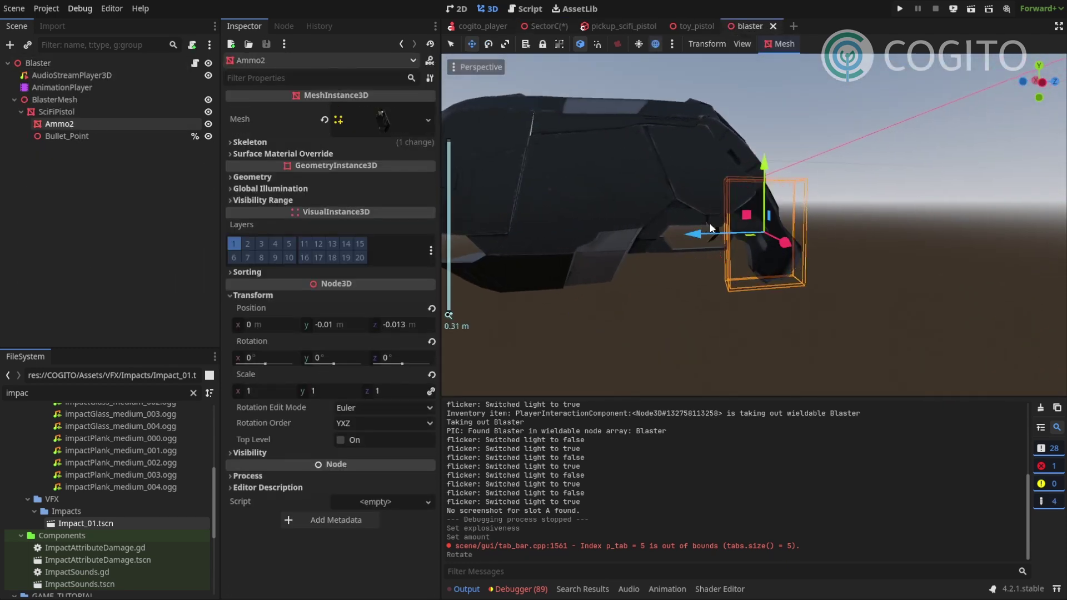
drag(742, 232, 808, 291)
middle_drag(809, 290, 759, 244)
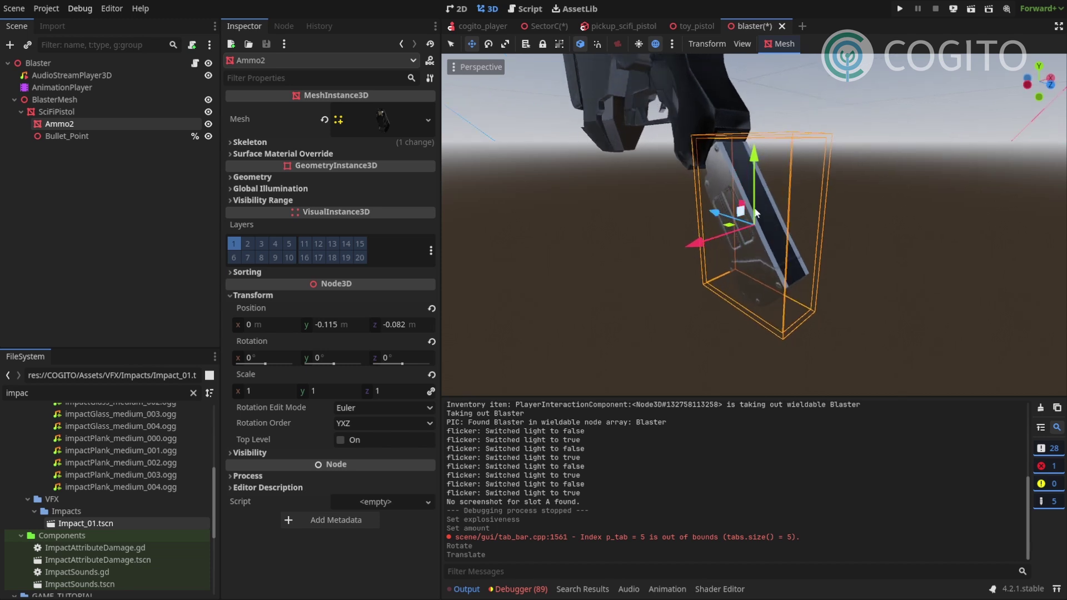
Copy the Ammo2 mesh node from the blaster scene.
click(61, 123)
right_click(63, 122)
click(108, 204)
Undo the Ammo2 move in the blaster scene.
key(ctrl+z)
key(ctrl+z)
key(ctrl+z)
middle_drag(708, 155, 746, 152)
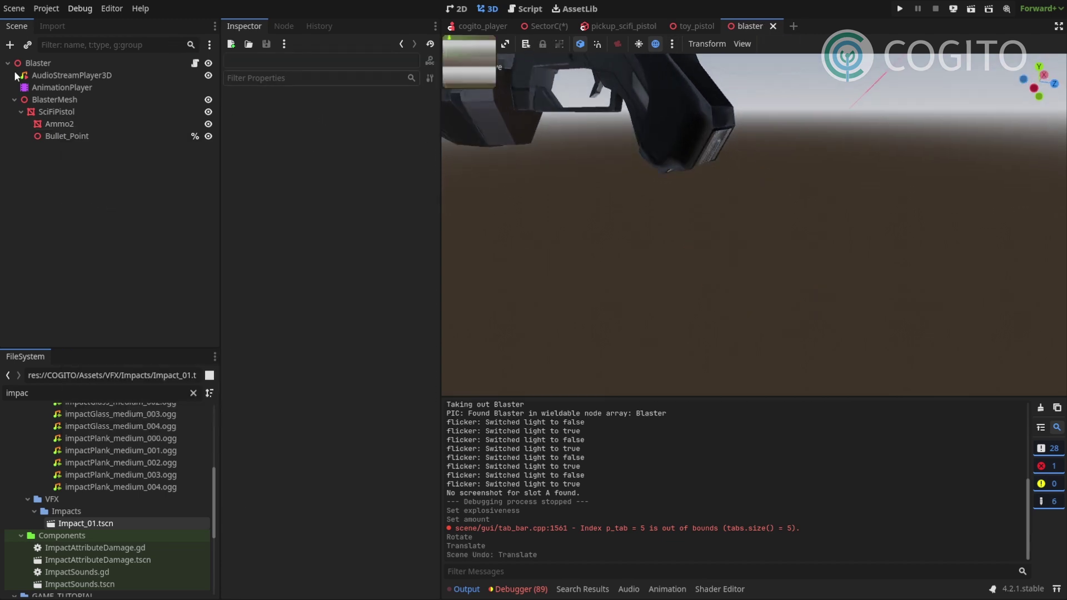
Create a new 3D scene and name its root node pickup_blaster_ammo.
click(4, 11)
click(25, 26)
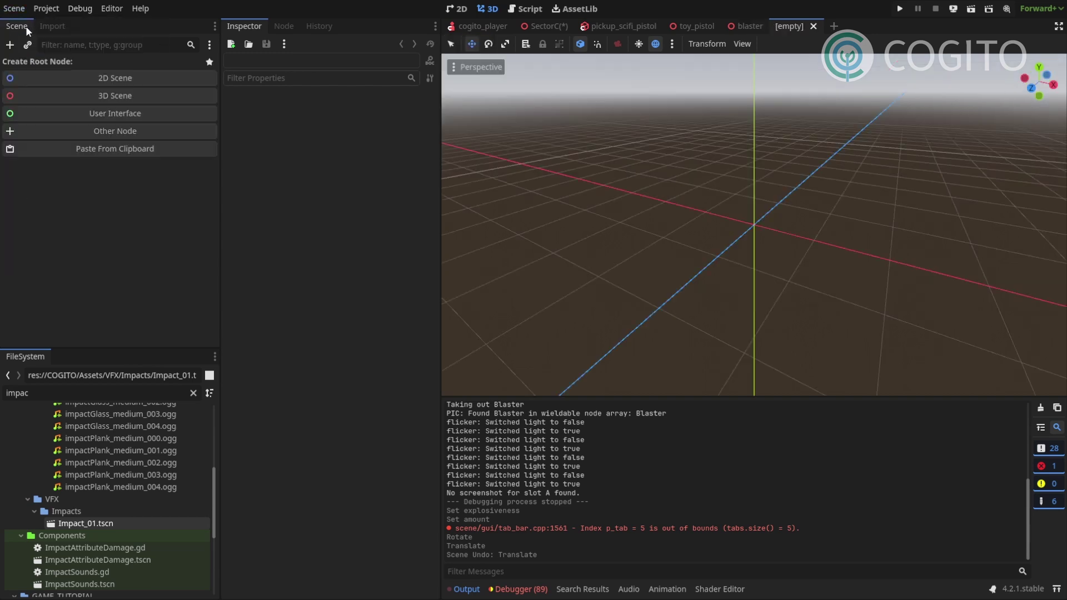
click(73, 98)
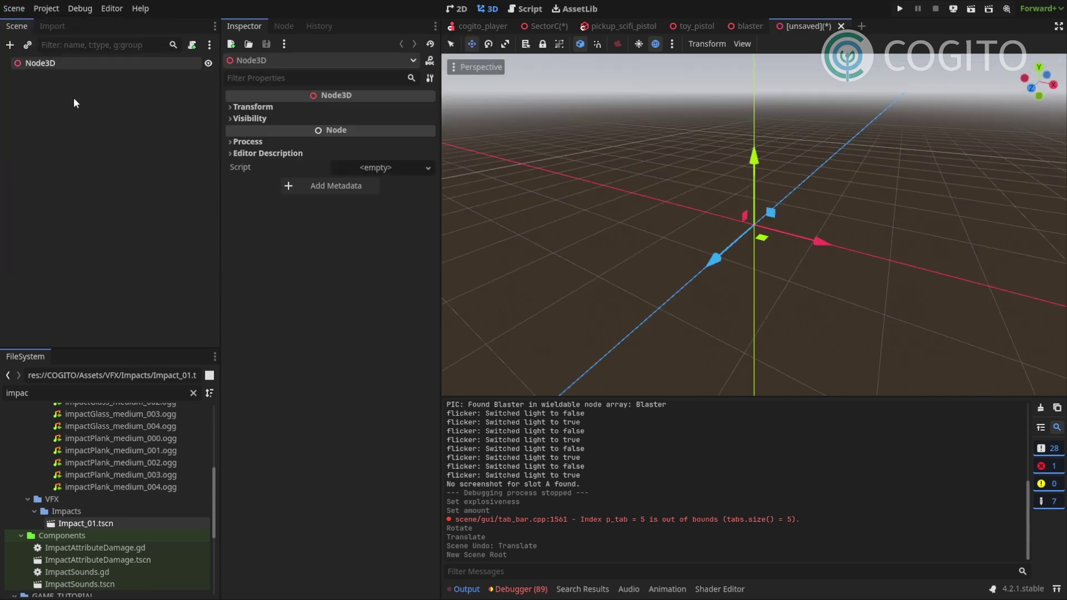
double_click(65, 62)
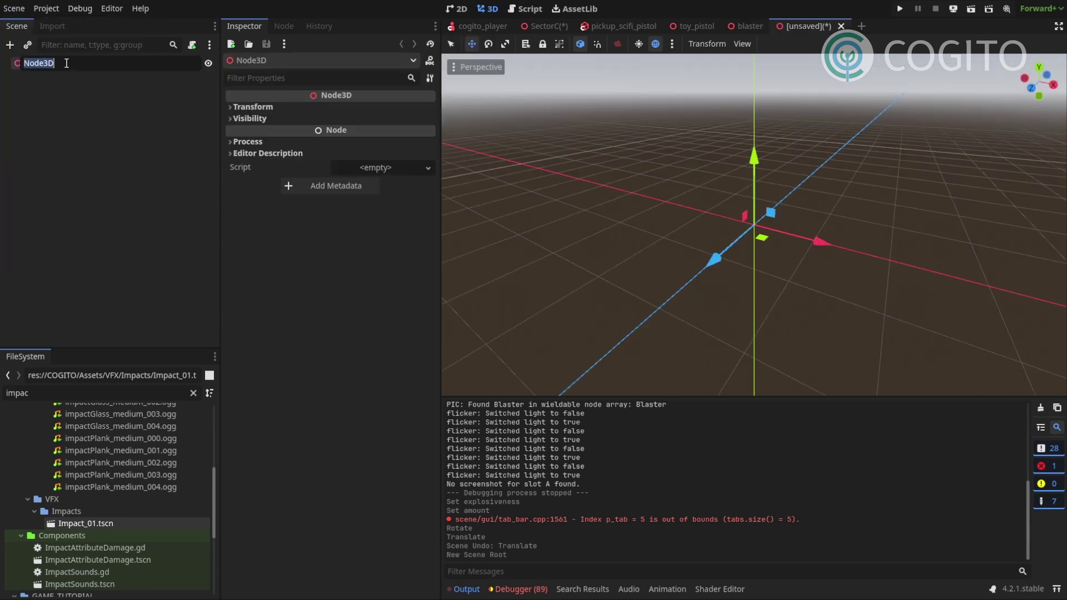
text(pickup_blaster_ammo)
key(Return)
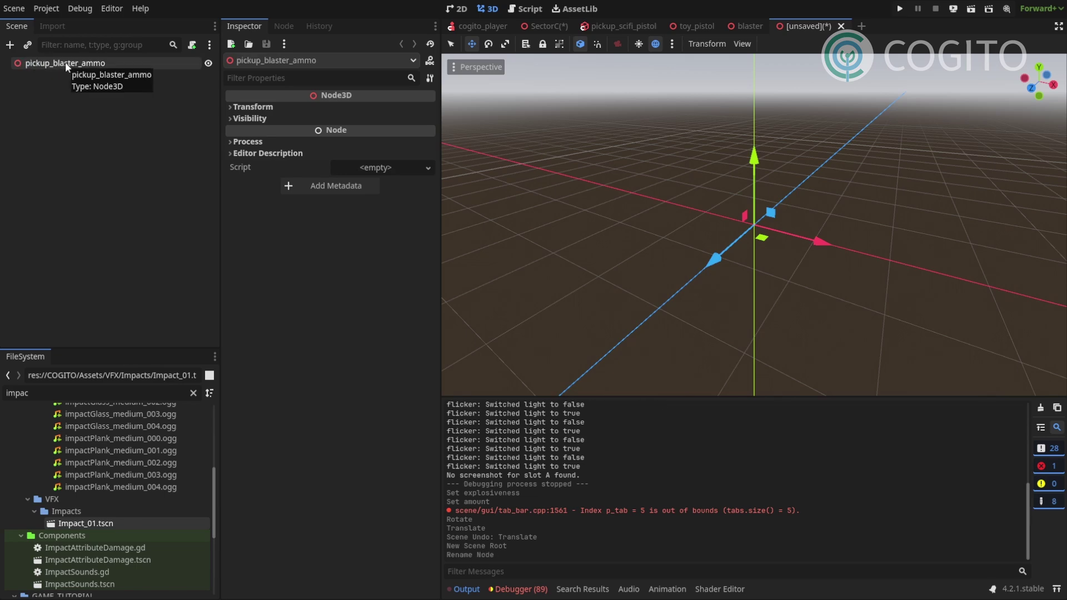
Paste the Ammo2 mesh as a child of pickup_blaster_ammo and move it so it is centred on the scene origin.
right_click(65, 62)
click(98, 142)
scroll(746, 242, up, 6)
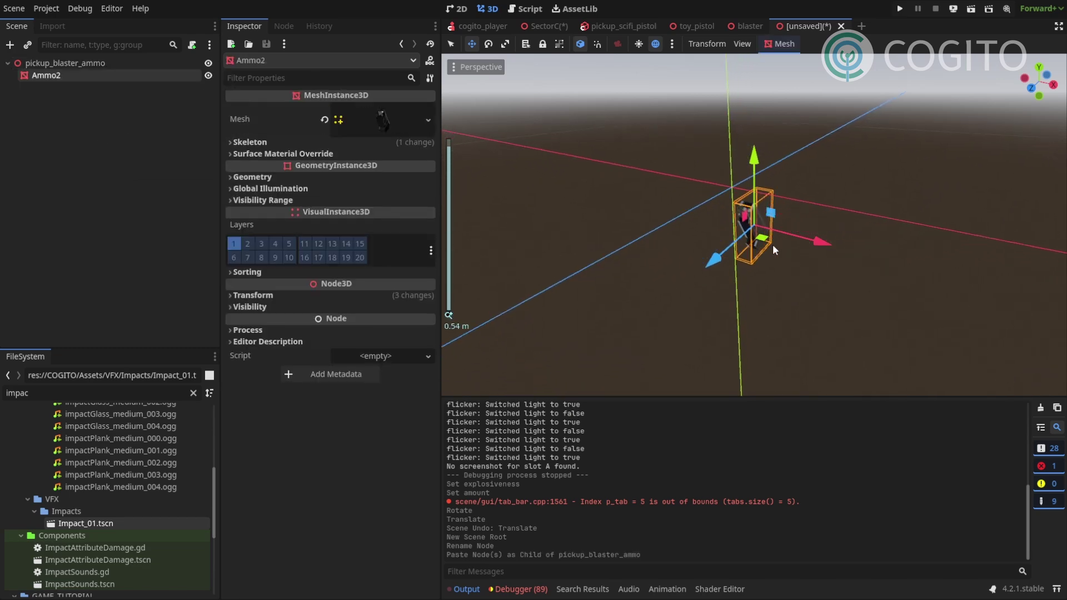
drag(701, 230, 668, 104)
scroll(656, 162, down, 5)
middle_drag(652, 178, 639, 204)
drag(737, 210, 722, 212)
click(82, 118)
click(75, 71)
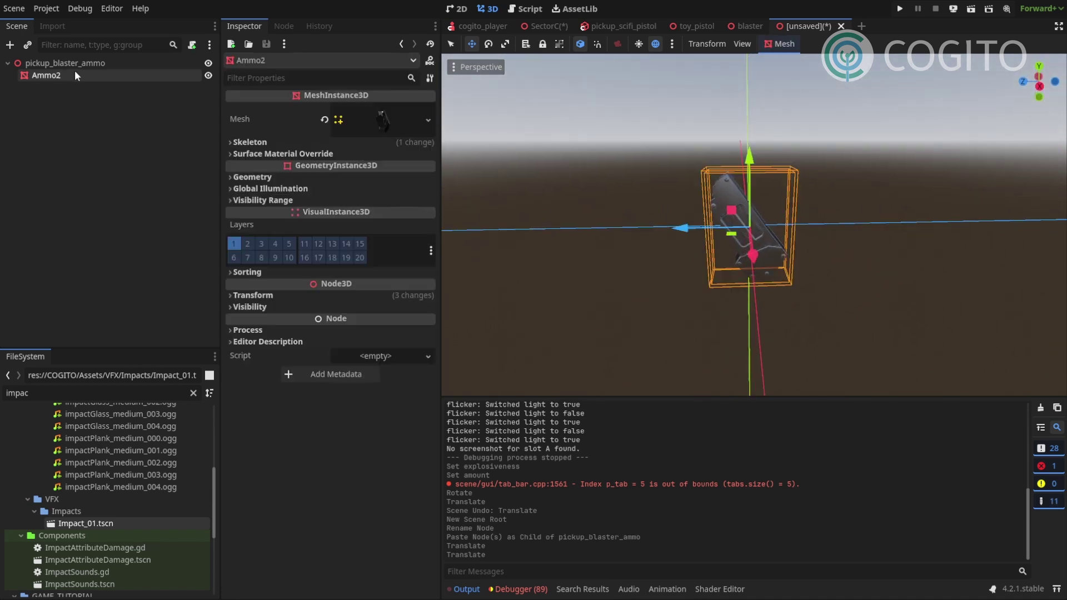
Change the type of the pickup_blaster_ammo root node to RigidBody3D.
click(86, 62)
right_click(85, 63)
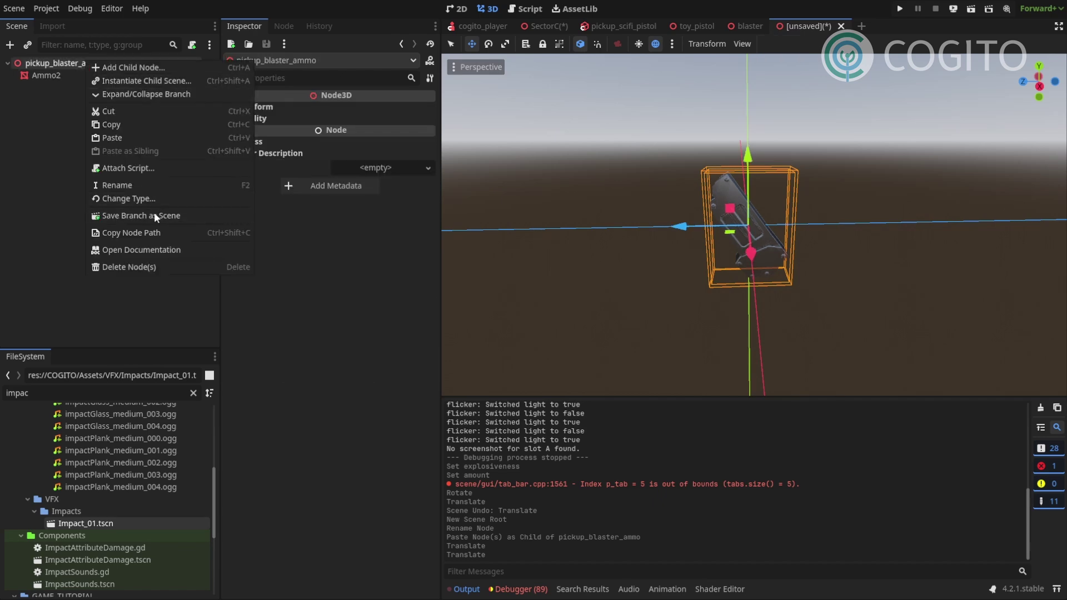
click(155, 197)
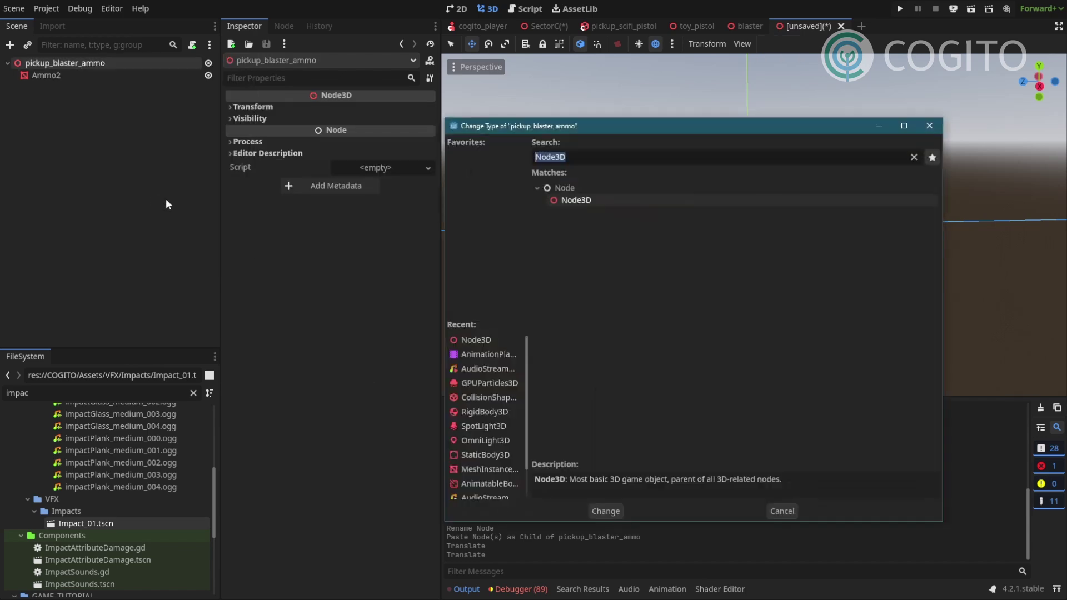
text(Ridi)
key(BackSpace)
key(BackSpace)
text(gidboy)
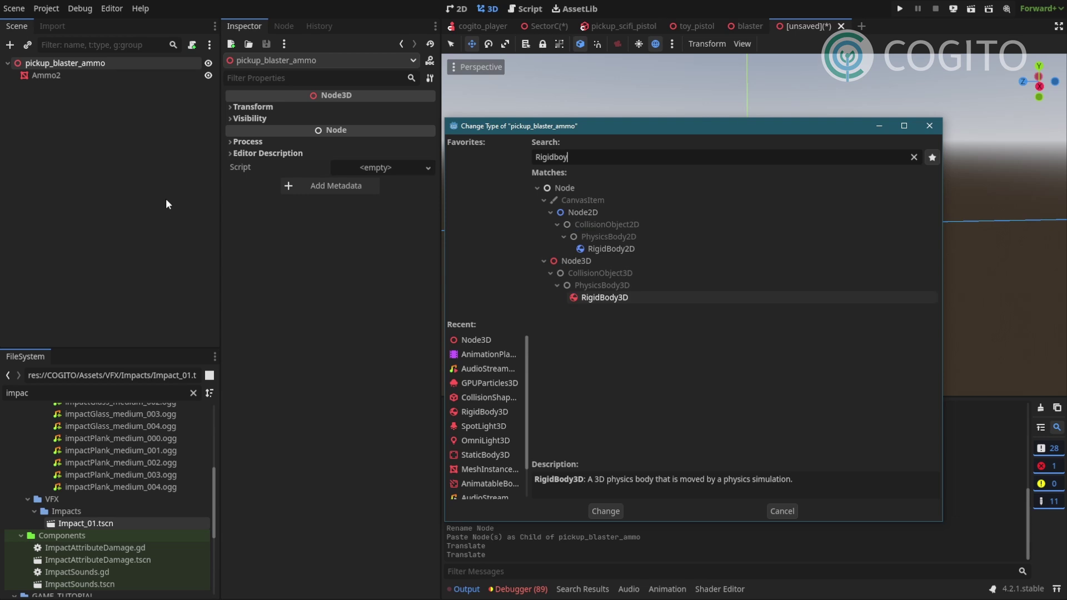
key(Return)
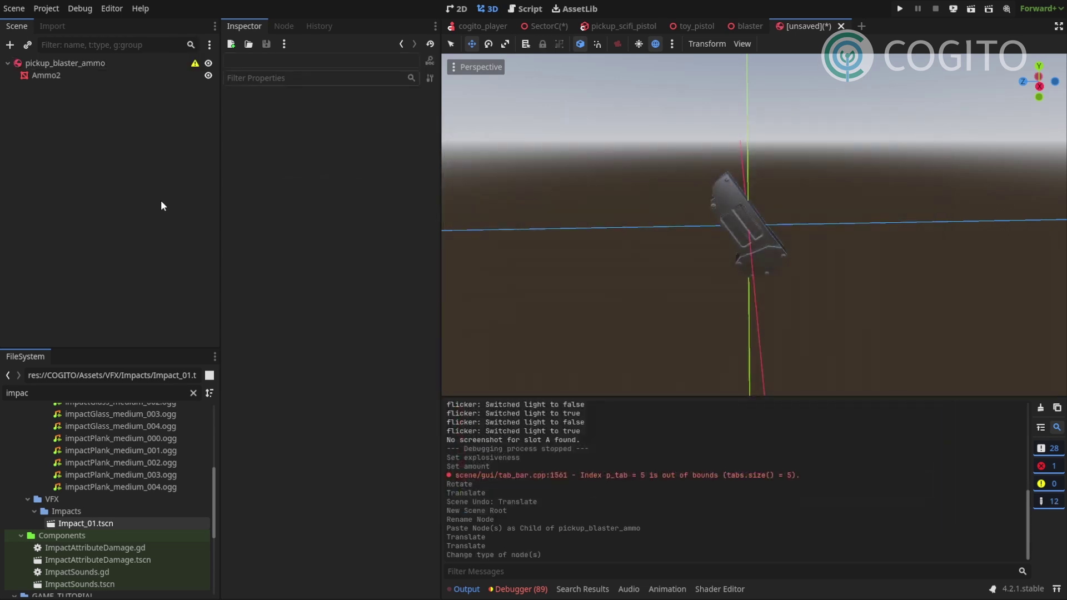
Assign the existing cogito_object.gd script to the pickup_blaster_ammo root node.
click(115, 64)
click(379, 373)
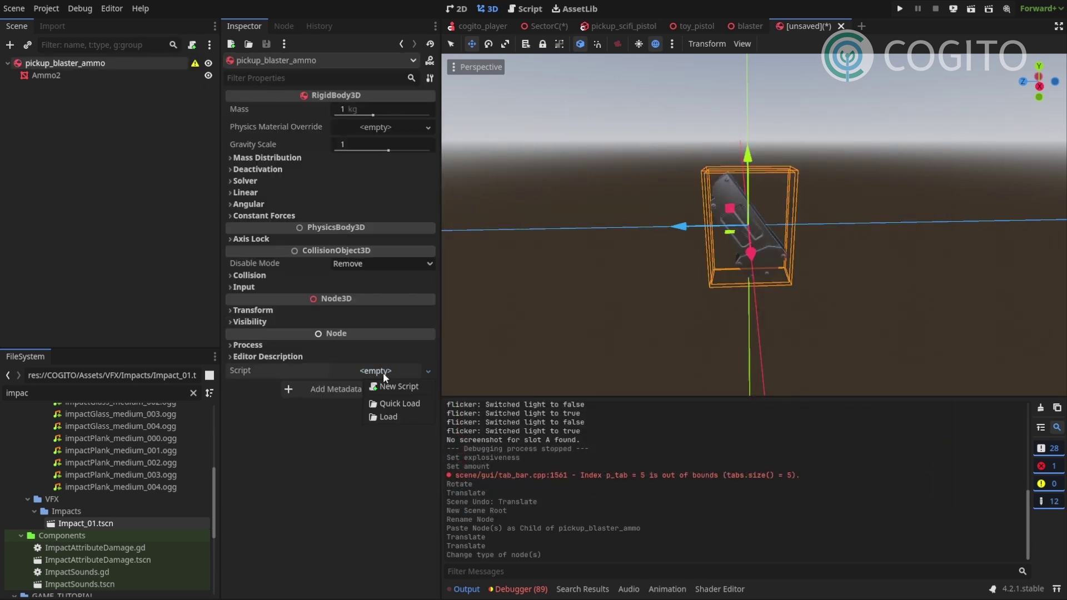
click(398, 402)
text(cogito_obj)
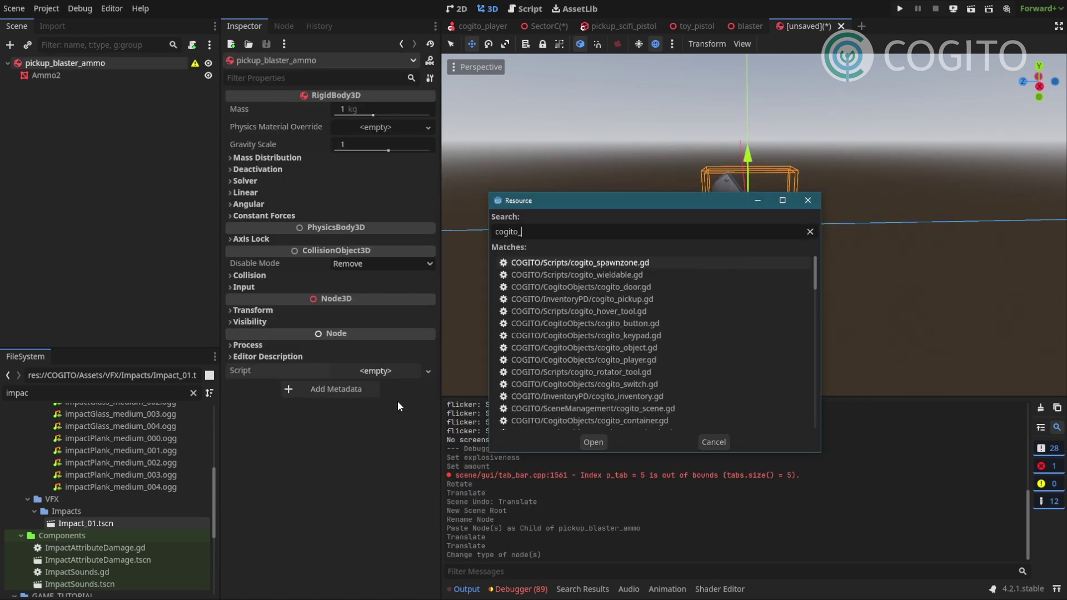
key(Return)
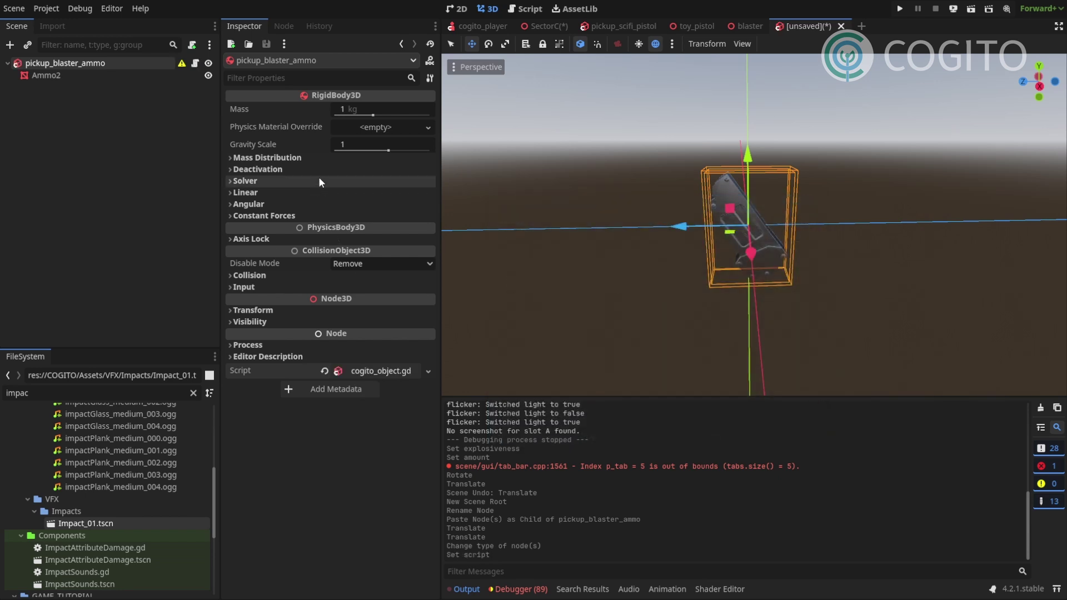
Enable collision layer 2 on the pickup_blaster_ammo root node in addition to layer 1.
click(250, 275)
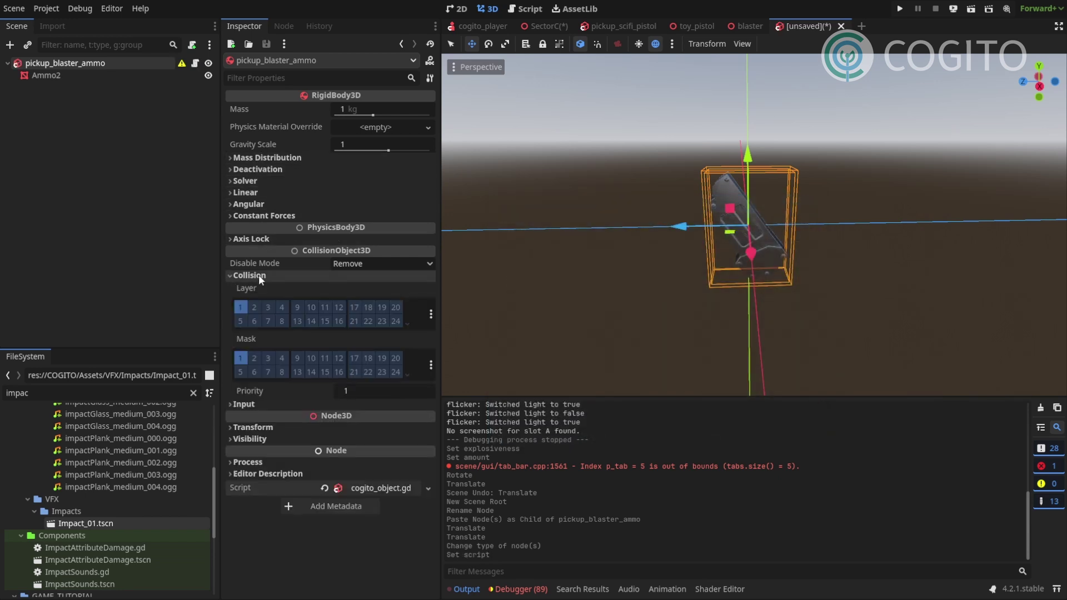
click(254, 307)
click(82, 152)
Add a CollisionShape3D under pickup_blaster_ammo and give it a new BoxShape3D.
click(59, 65)
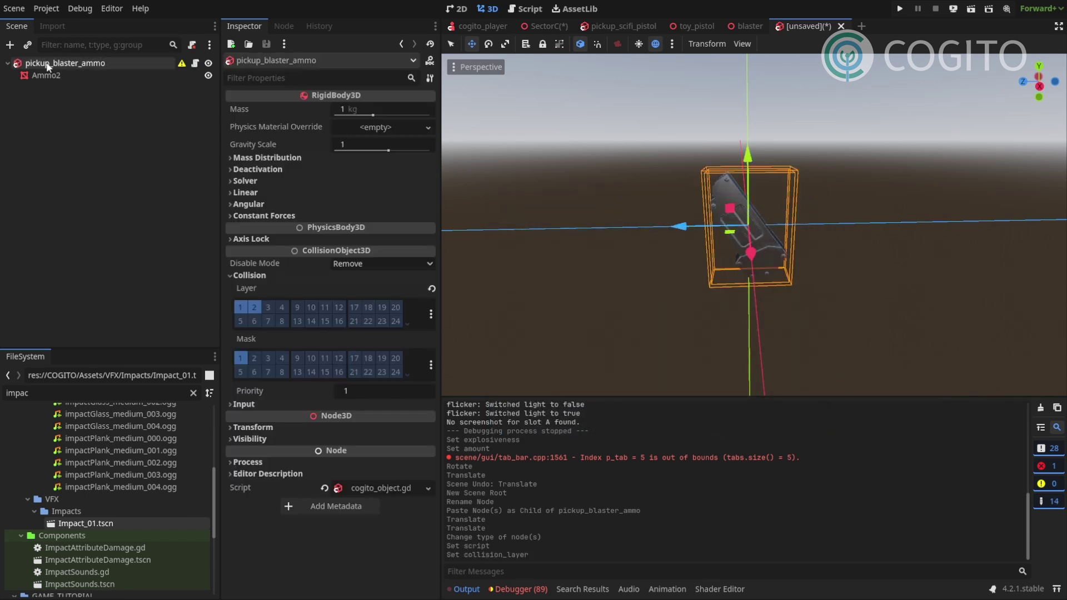
click(11, 45)
text(colli)
key(Return)
click(380, 115)
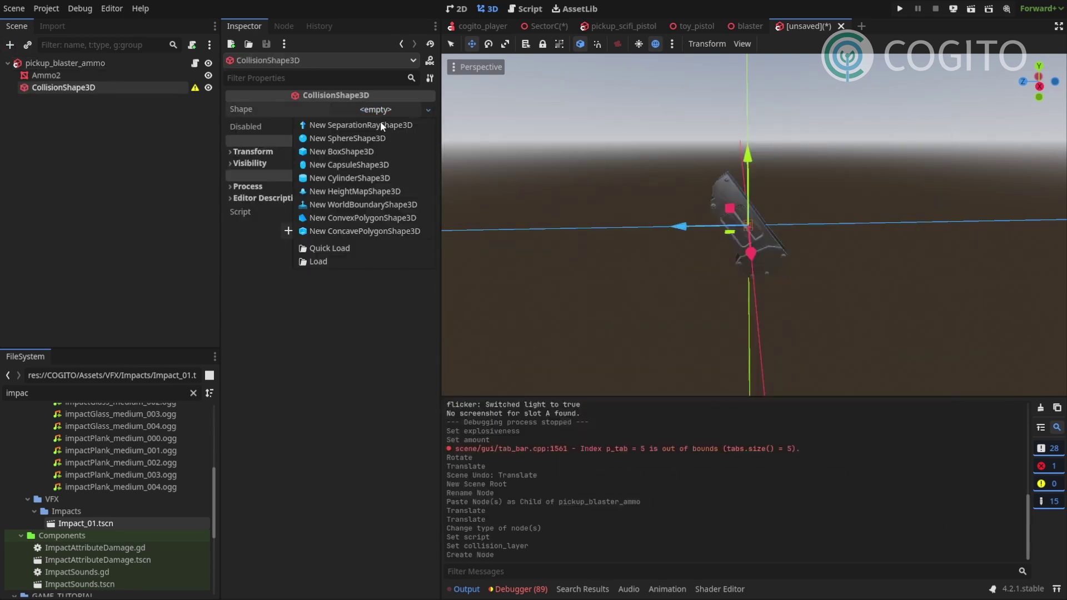
click(359, 151)
click(380, 109)
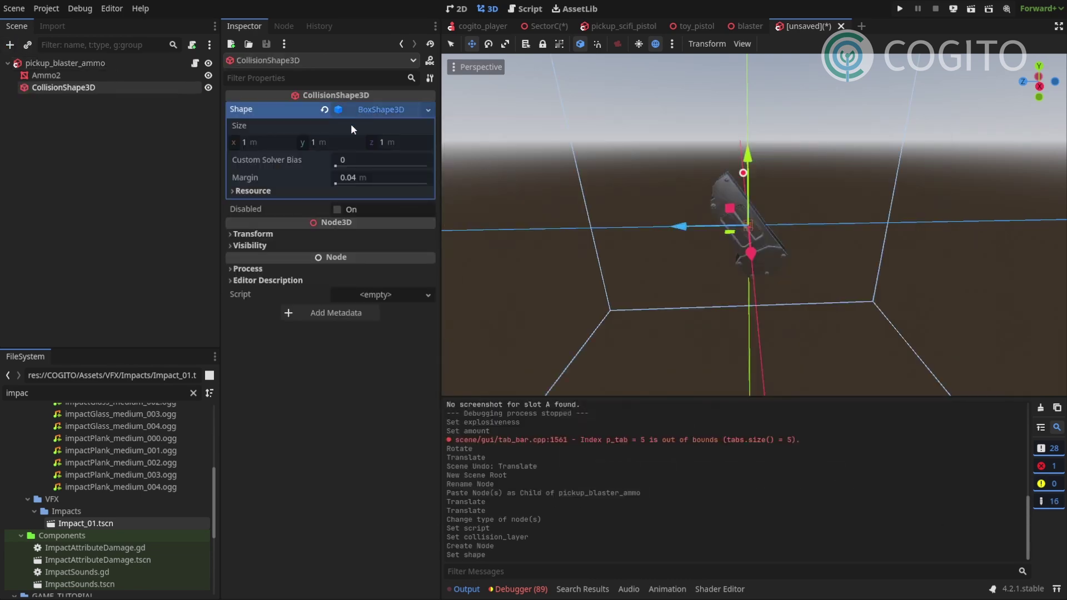
Set the box collision shape's size to 0.1 m on the x, y and z axes.
click(275, 142)
text(0.1)
key(Tab)
text(0.1)
key(Tab)
text(0.1)
key(Return)
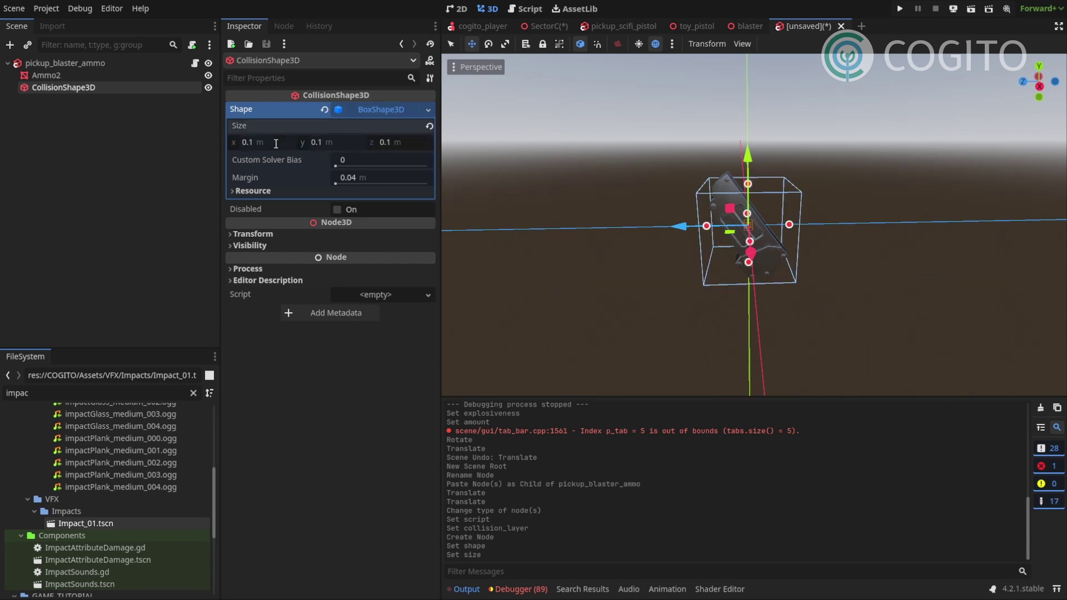
Resize the collision box around the ammo mesh to about 0.038 m in x and 0.132 m in y.
middle_drag(889, 221, 728, 225)
drag(728, 225, 755, 231)
middle_drag(755, 231, 751, 193)
drag(759, 187, 757, 173)
drag(754, 267, 754, 287)
middle_drag(732, 234, 845, 251)
drag(741, 226, 769, 224)
Set the collision box shape's margin to 0.01 m.
click(388, 179)
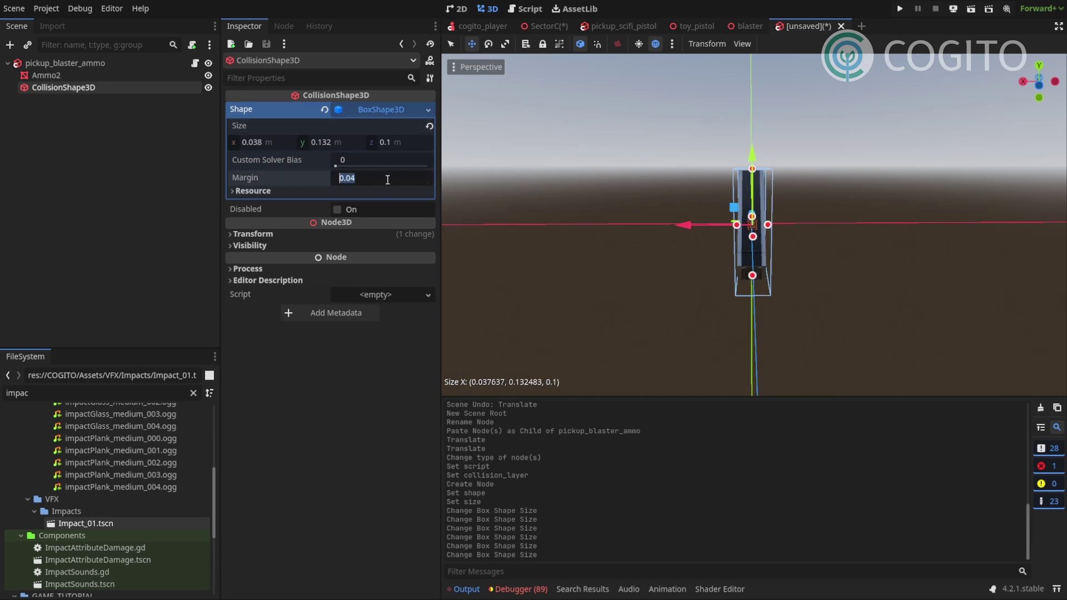
text(0.01)
key(Return)
click(141, 145)
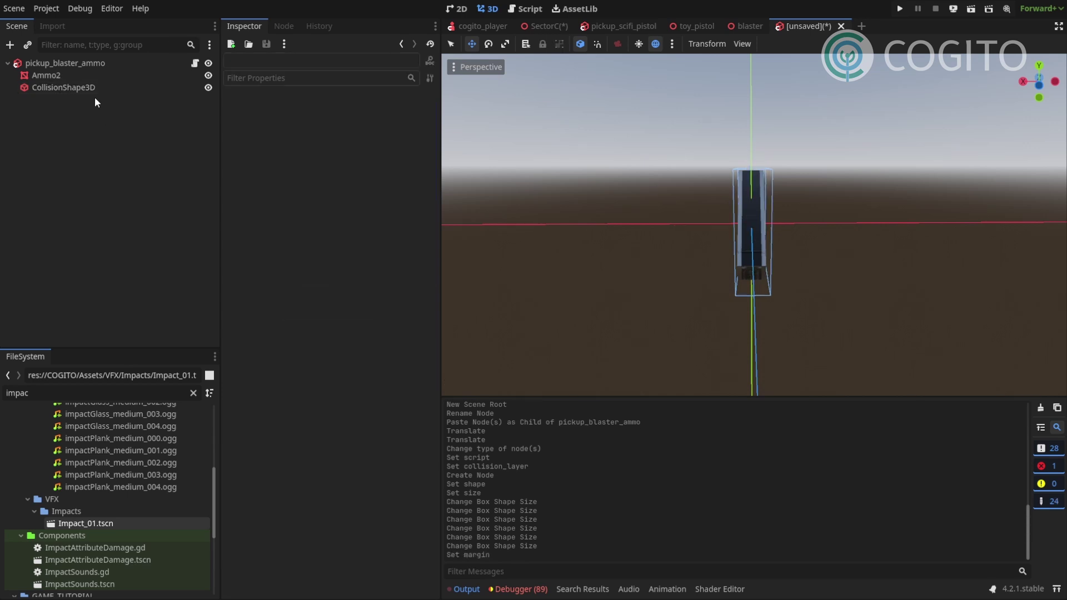
Instantiate the PickupComponent scene as a child of the pickup_blaster_ammo root node.
click(91, 72)
click(97, 63)
click(17, 42)
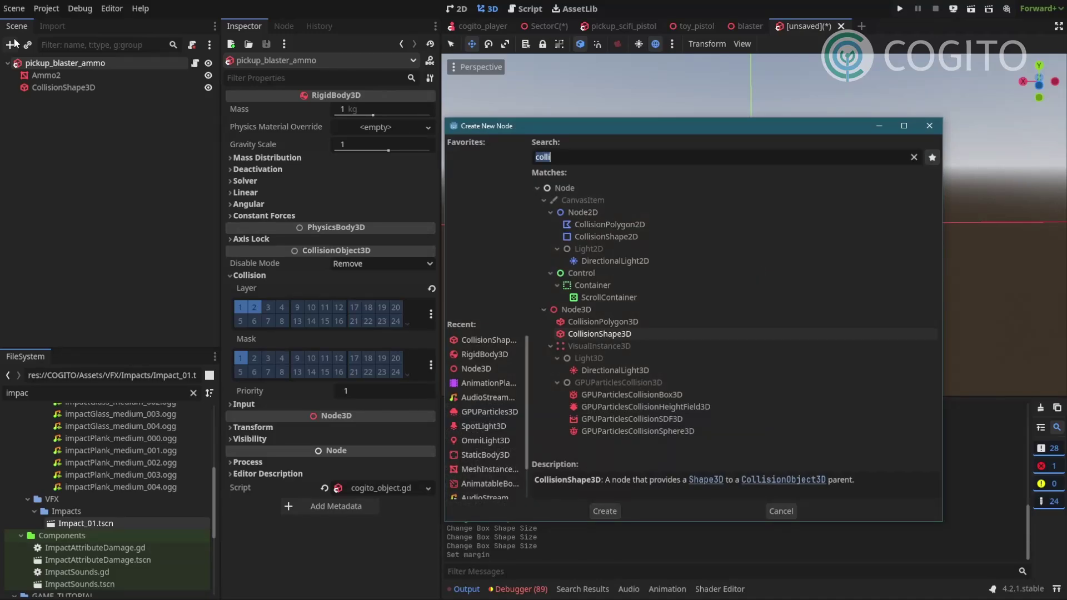
key(Escape)
click(28, 44)
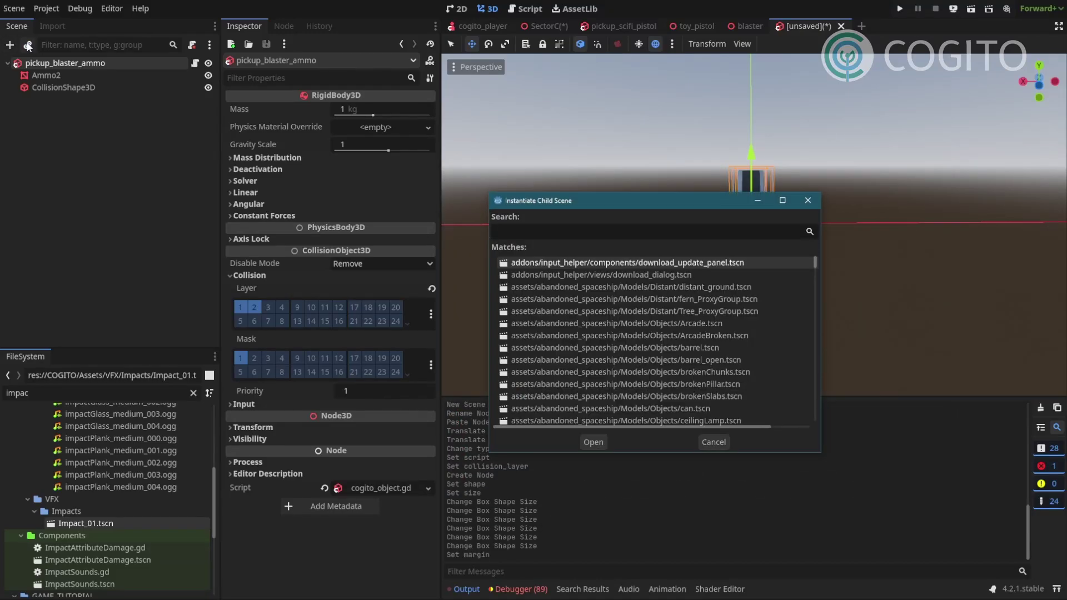
text(Pickup)
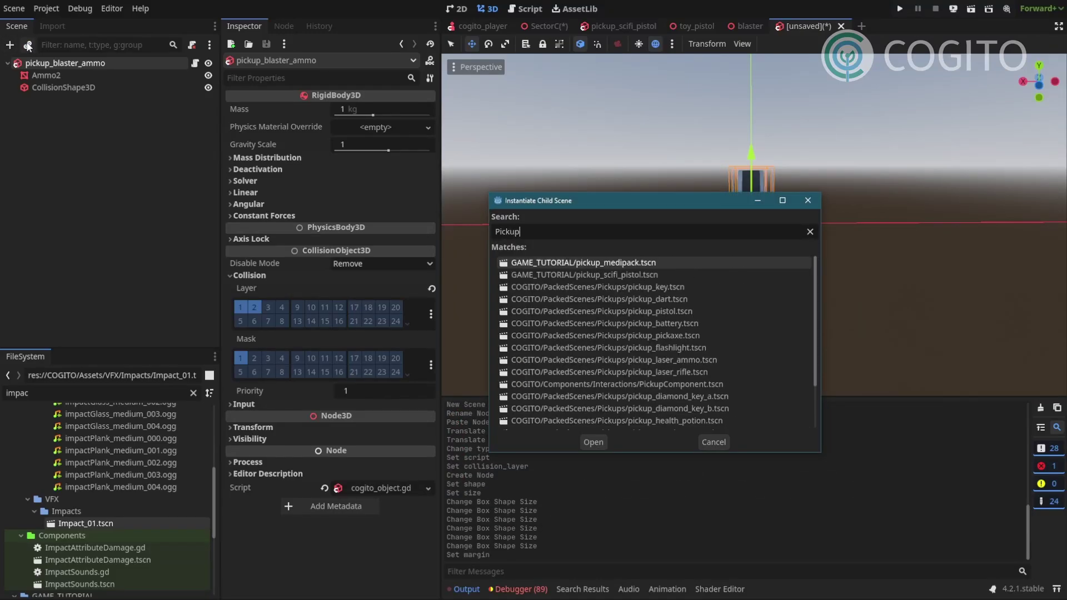
text(Comp)
key(Return)
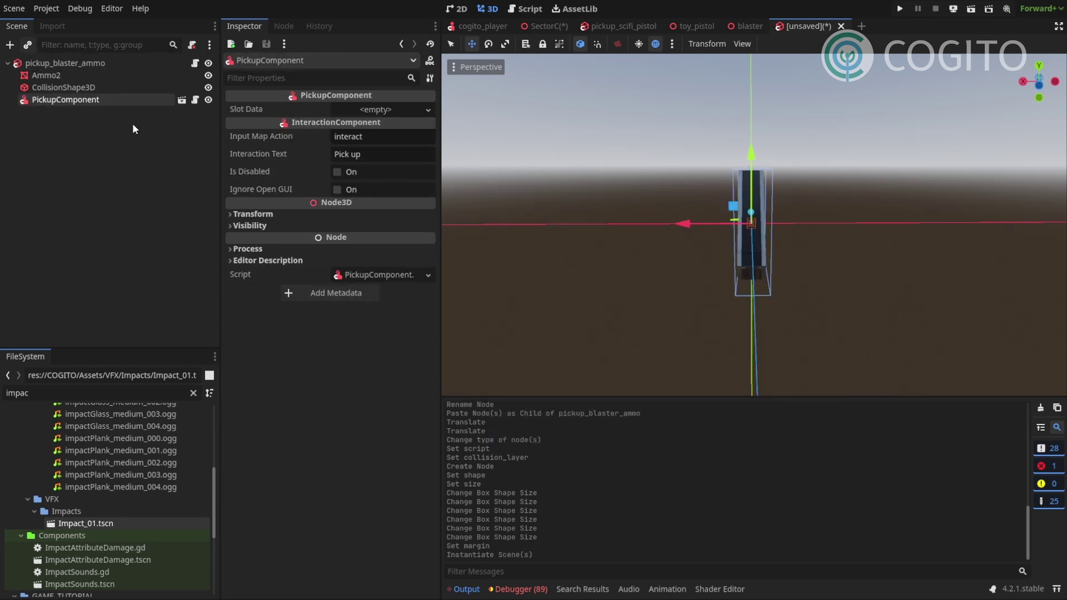
Create a new InventorySlotPD resource for the PickupComponent's slot data and expand its properties.
click(372, 111)
click(382, 126)
click(385, 109)
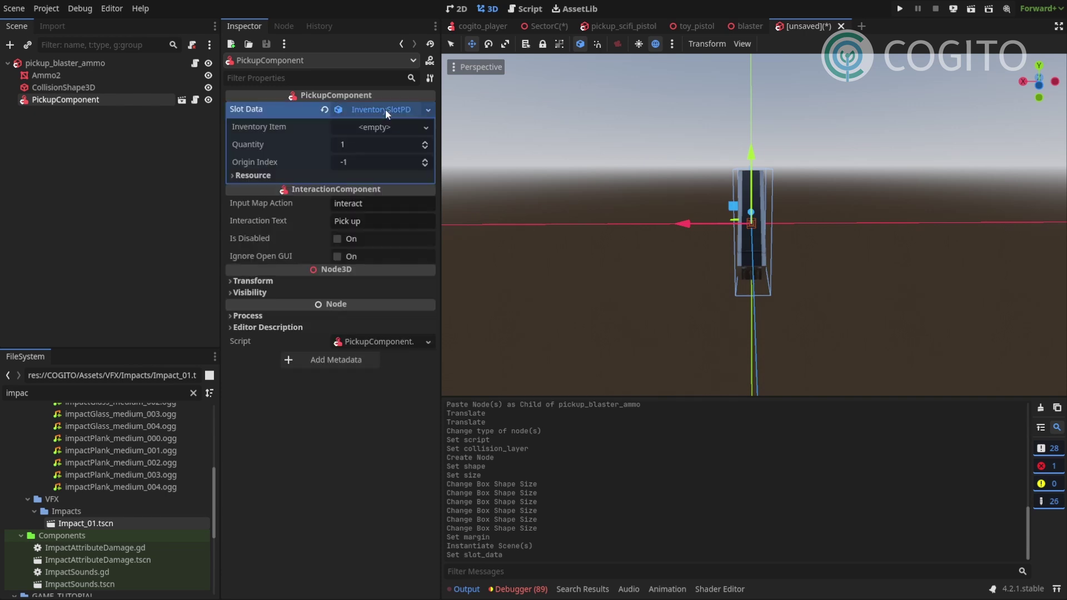
Create a new AmmoItemPD as the slot's inventory item and save it as blaster_ammo_item.tres in the GAME_TUTORIAL folder.
click(395, 128)
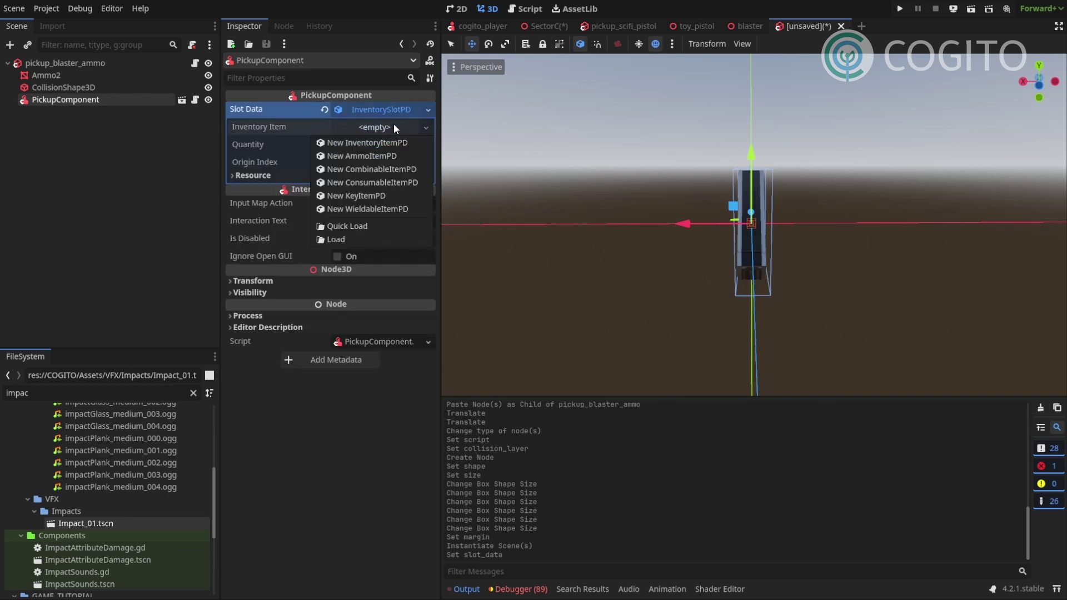
click(377, 157)
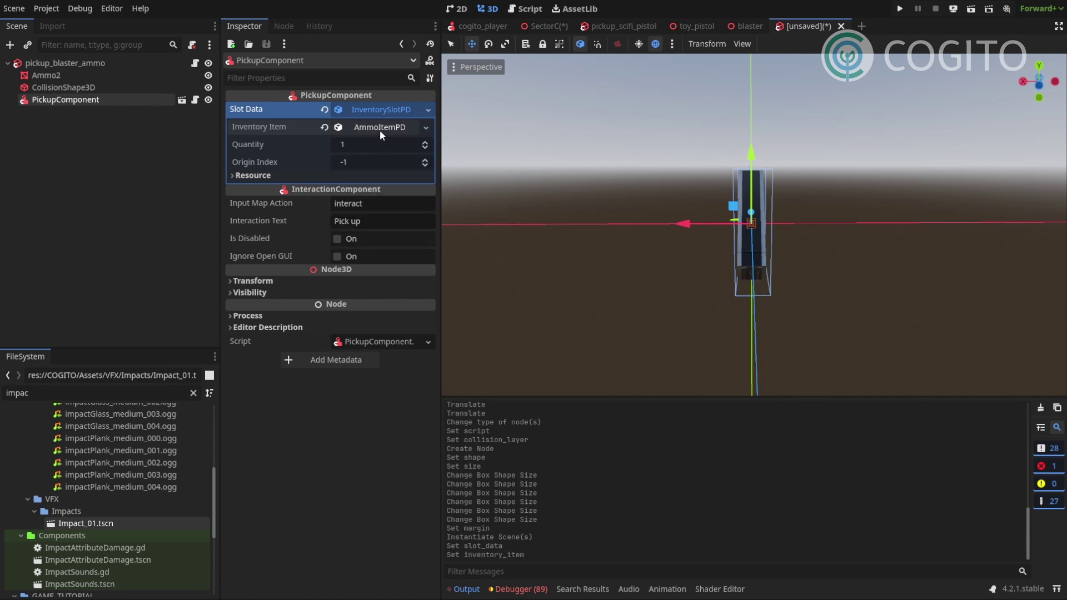
click(379, 129)
right_click(379, 130)
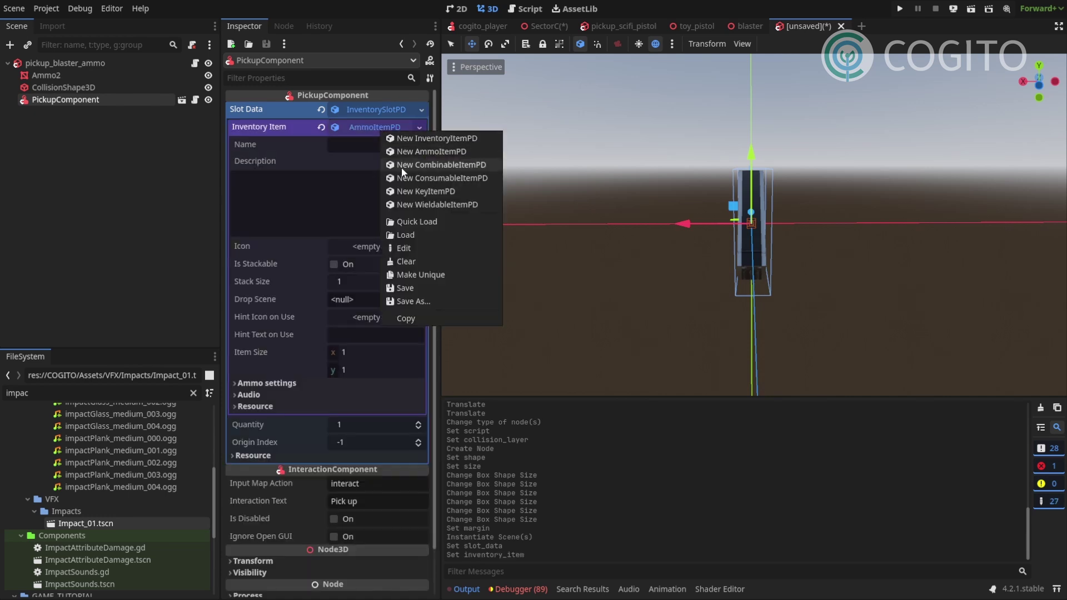
click(426, 302)
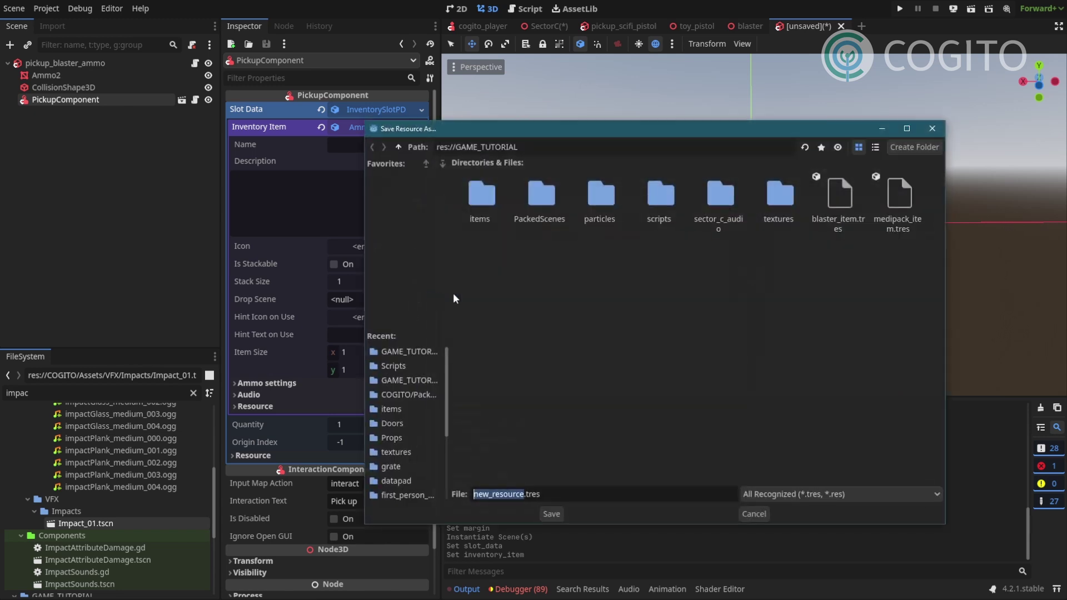
click(851, 219)
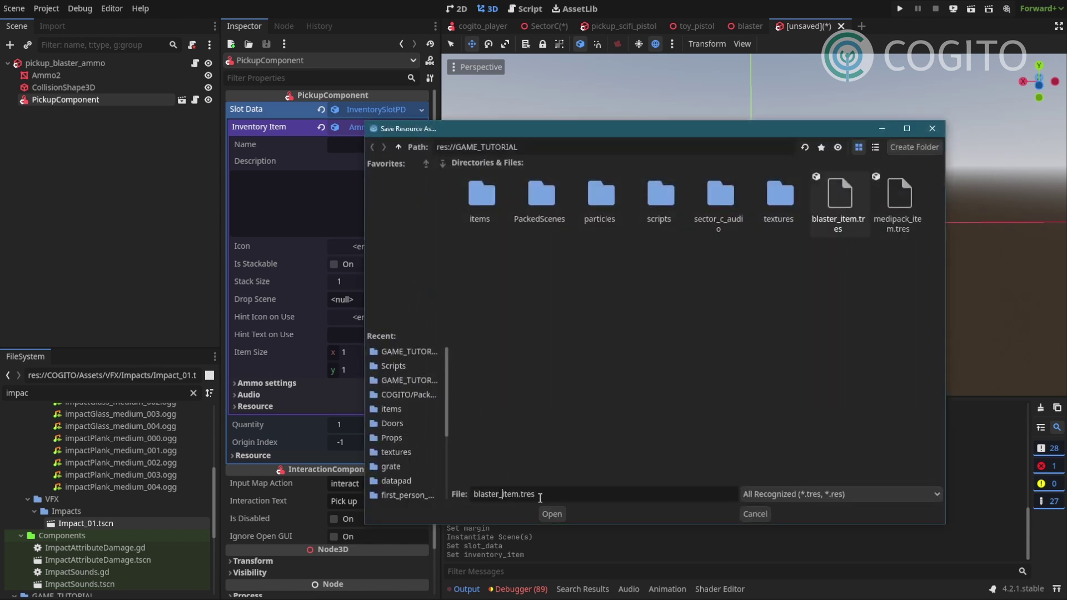
text(ammo_item)
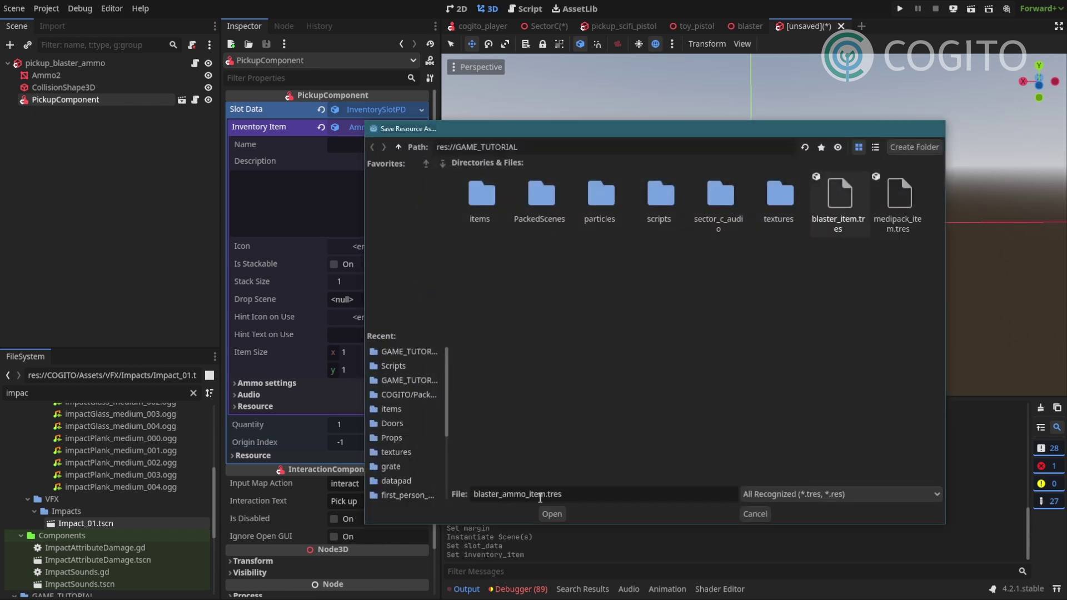
key(Return)
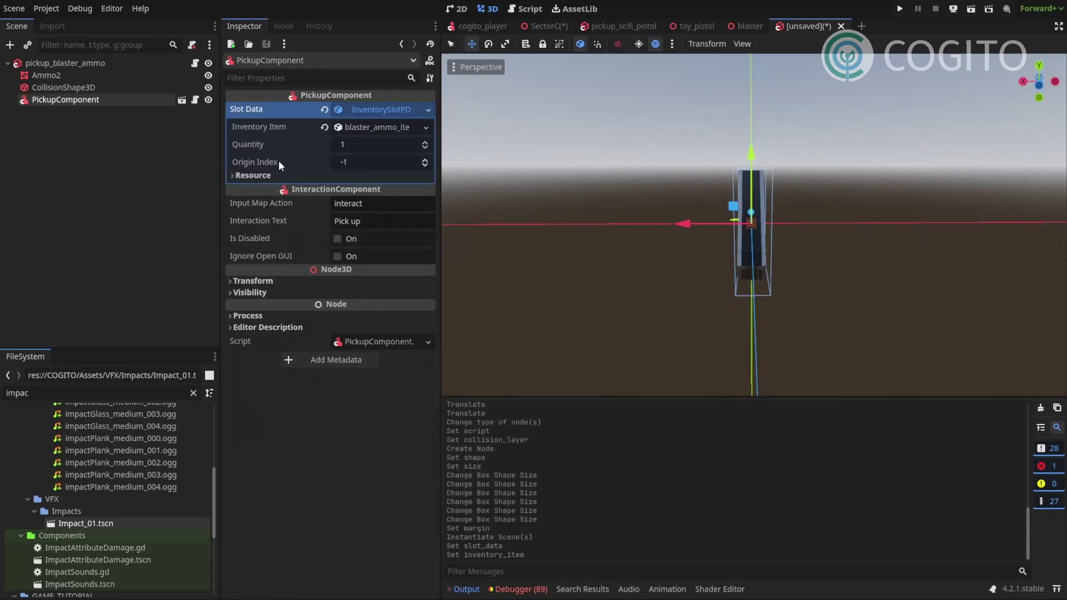
Make the slot data resource local to scene and save the scene as pickup_blaster_ammo.tscn in GAME_TUTORIAL.
click(272, 175)
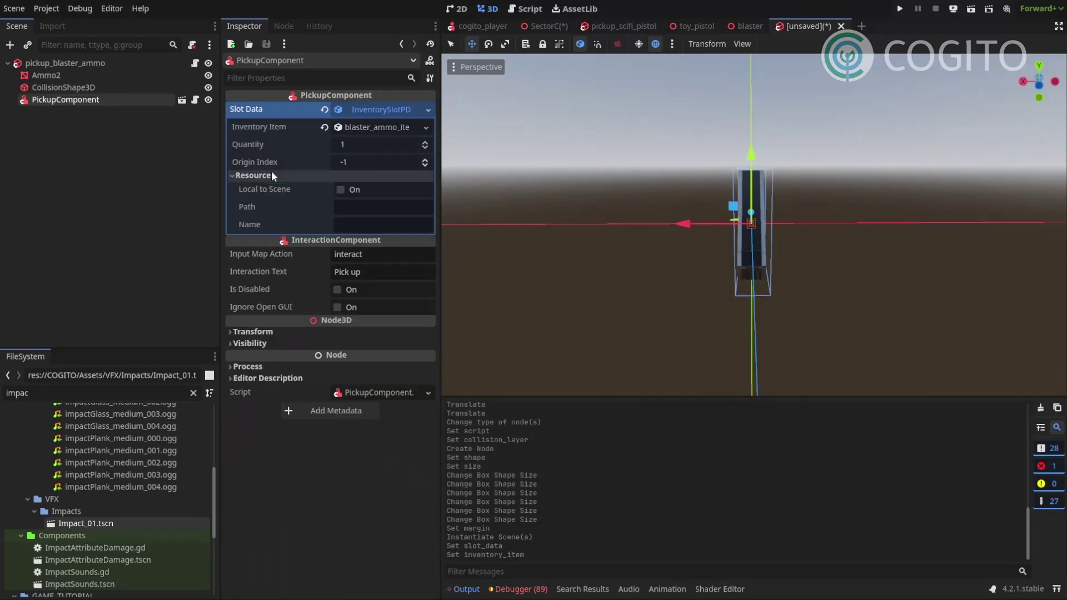
click(341, 190)
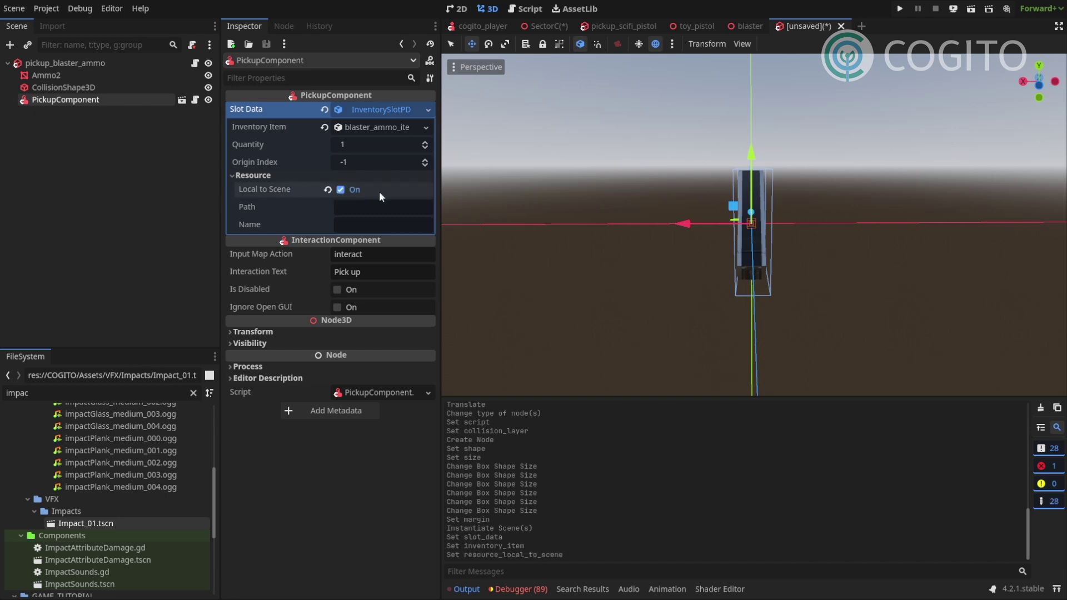
key(ctrl+s)
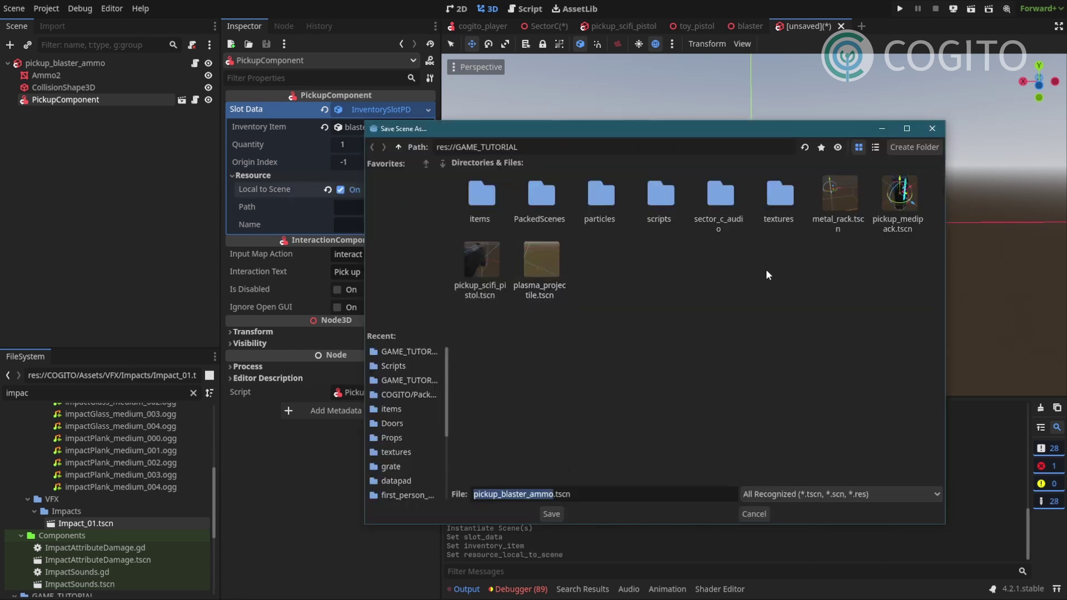
click(548, 513)
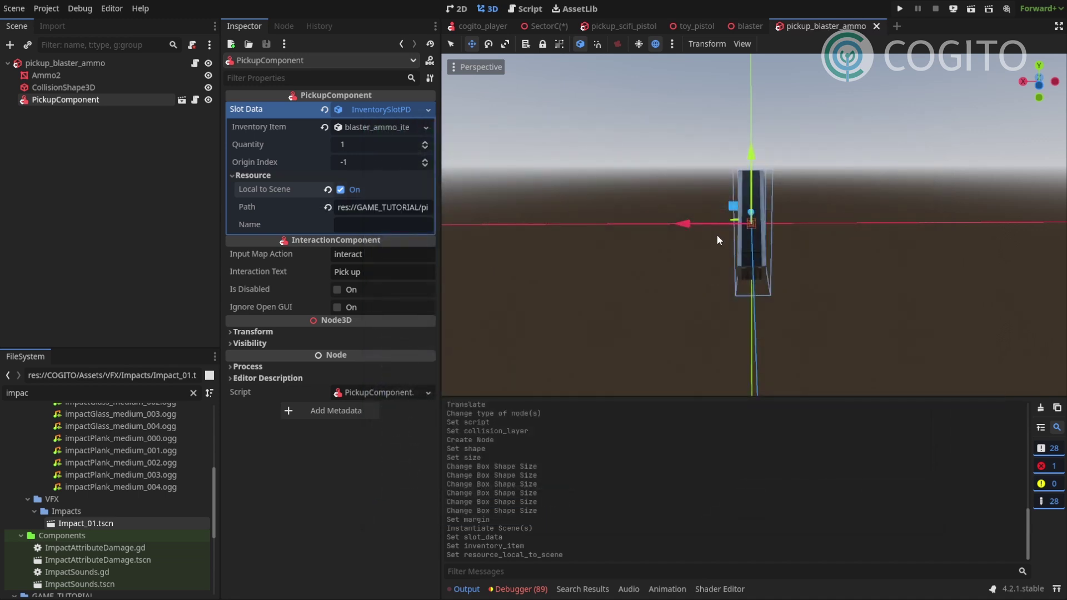
Locate the PickupComponent's blaster_ammo_item.tres resource in the project files and open it for editing.
click(79, 150)
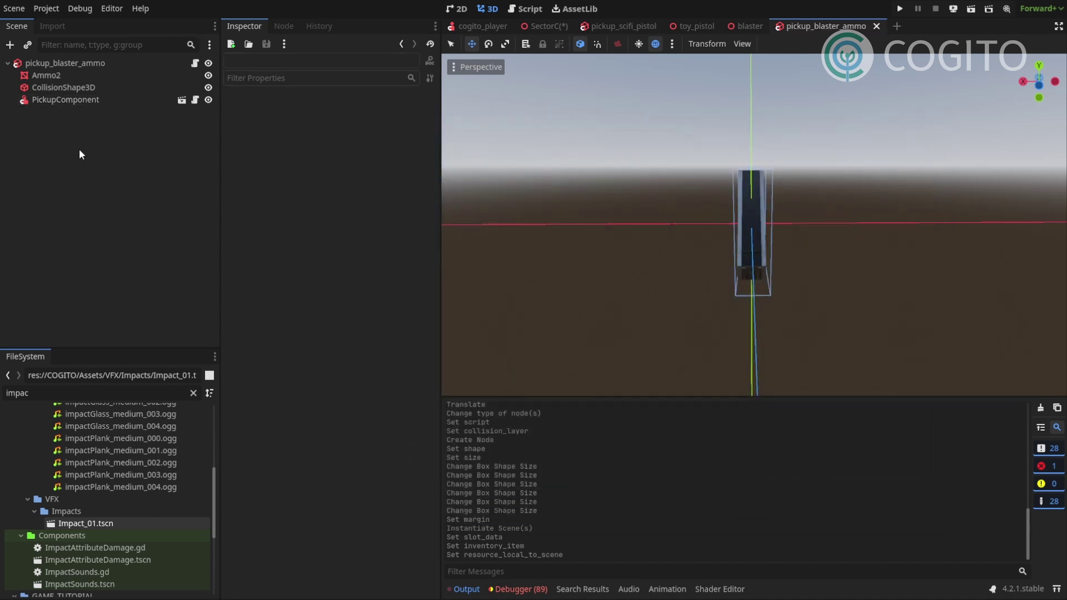
click(97, 100)
right_click(376, 126)
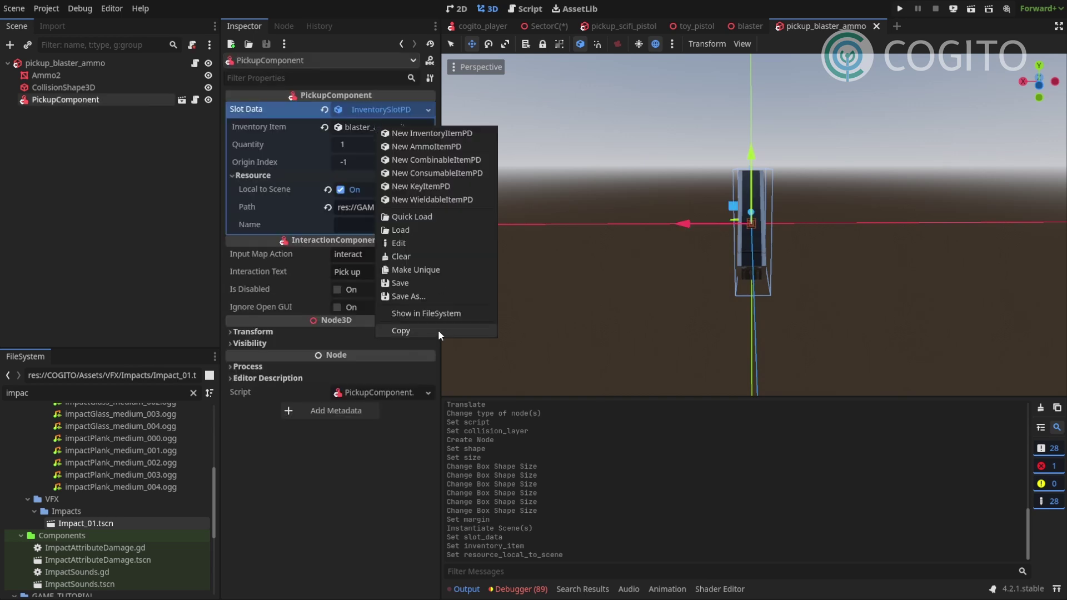
click(439, 316)
double_click(111, 592)
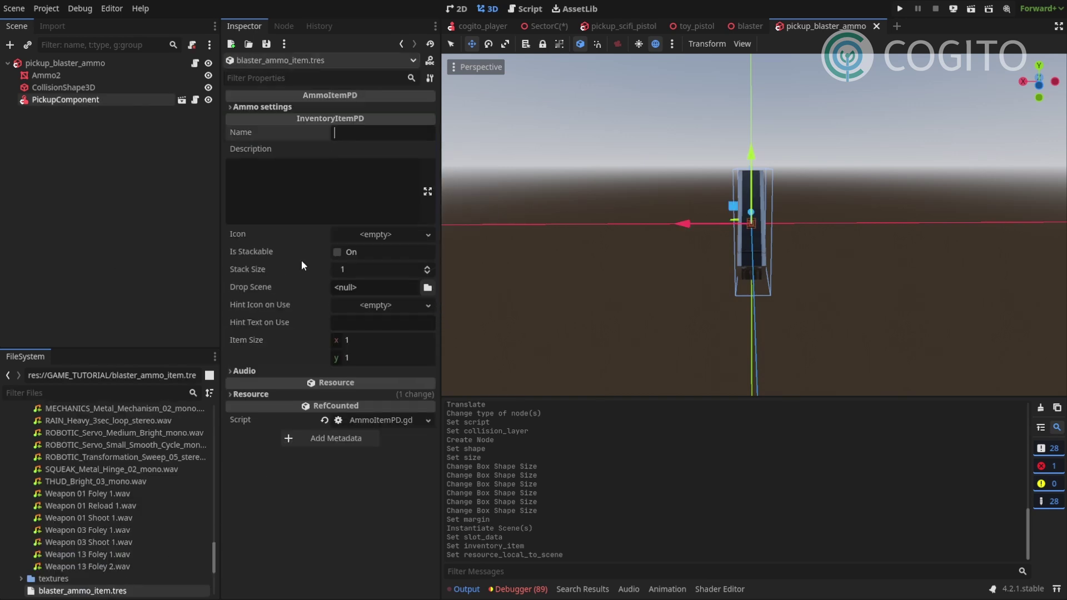
Name the item "Blaster Ammo" and give it the description "Ammonition for the Blaster.".
text(Blaster Ammo)
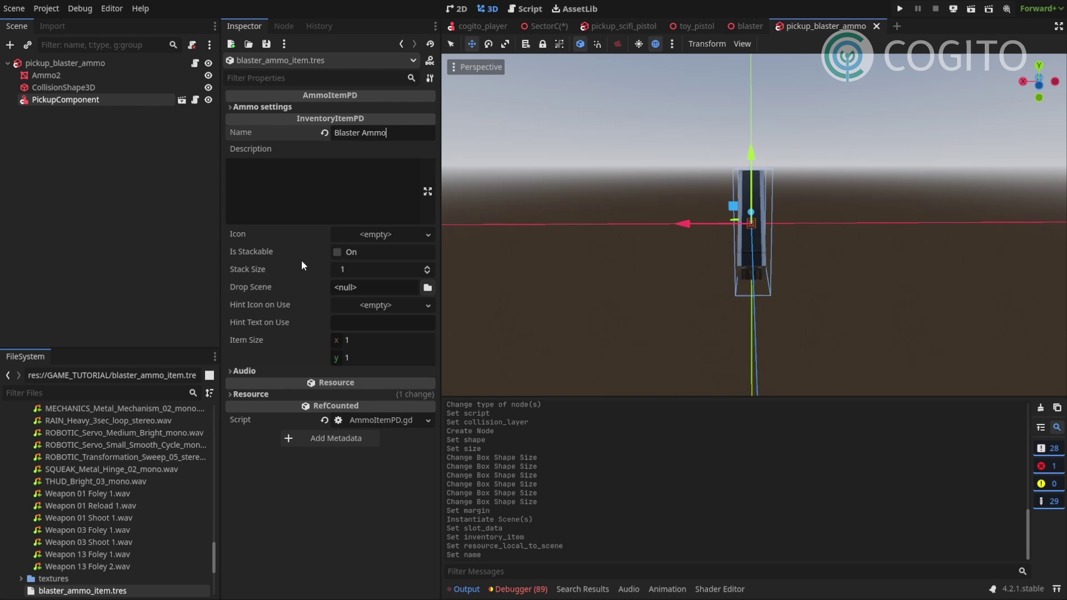
click(310, 203)
text(Ammonition)
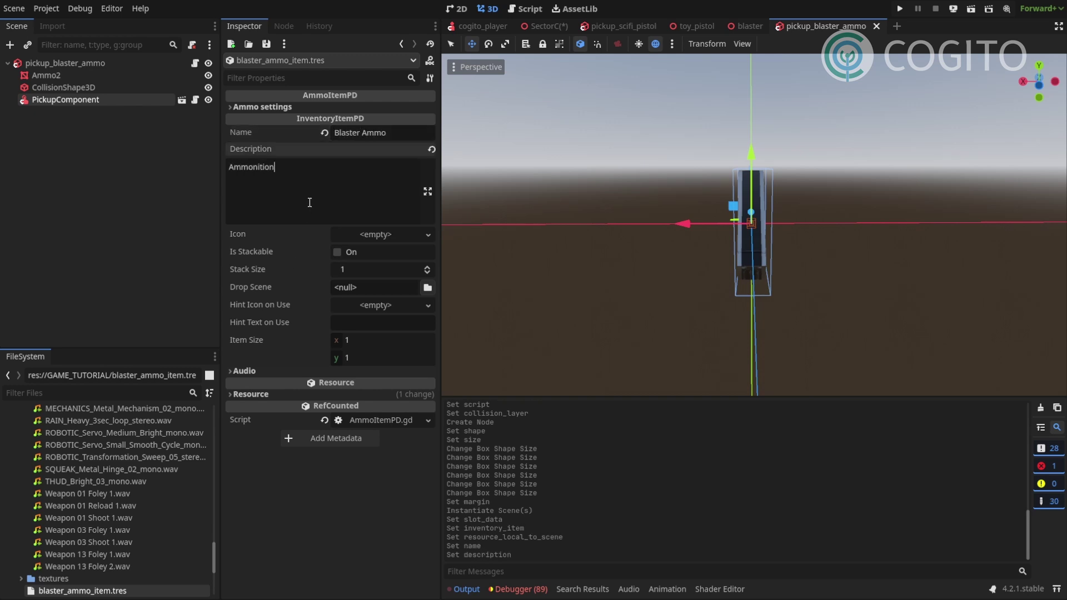
text( for the )
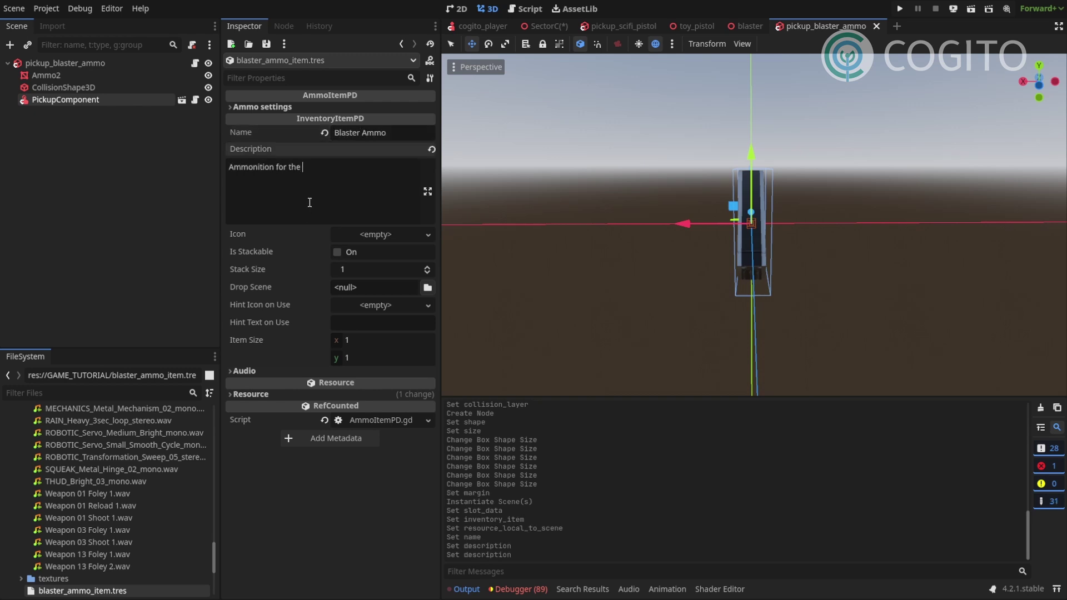
text(Blaster.)
Quick-load blaster_ammo_icon.png from GAME_TUTORIAL/items as the Blaster Ammo item's icon.
click(376, 235)
click(322, 467)
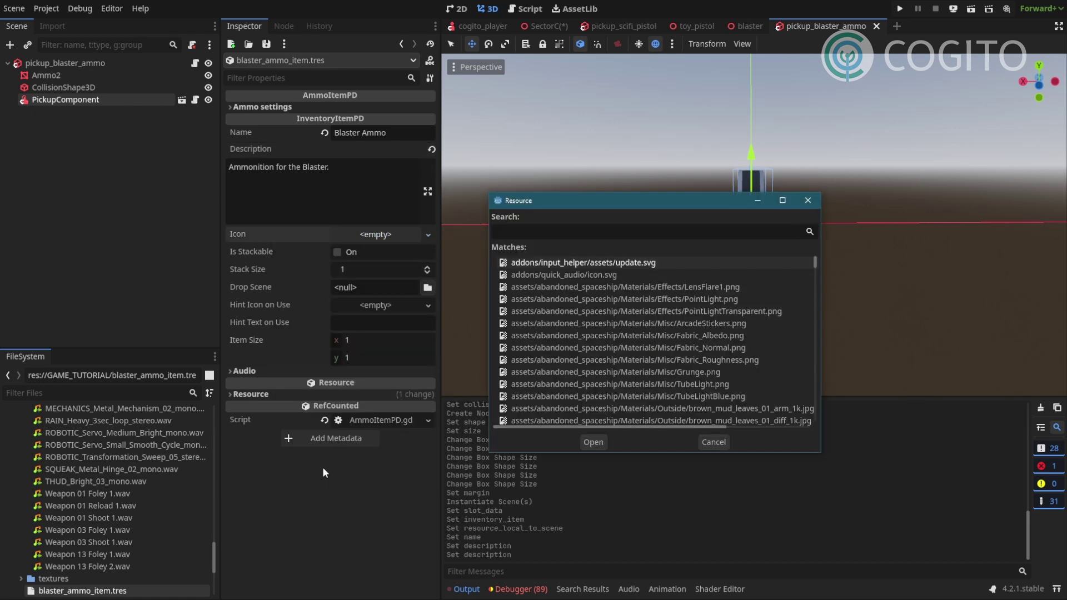
text(ammo)
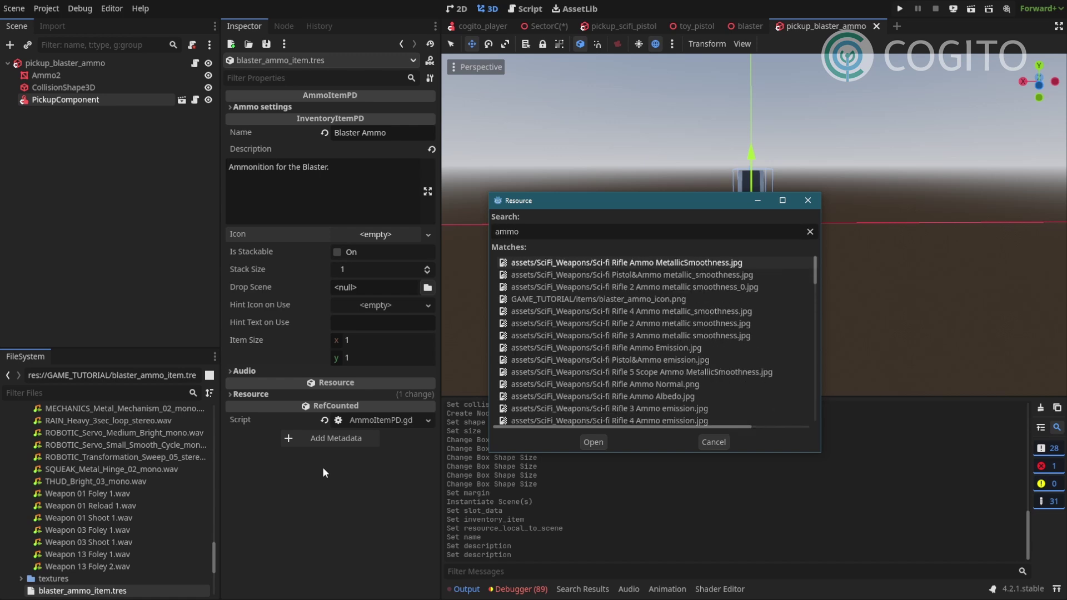
key(Down)
key(Down)
key(Down)
key(Return)
Make the Blaster Ammo item stackable with a stack size of 5.
click(337, 272)
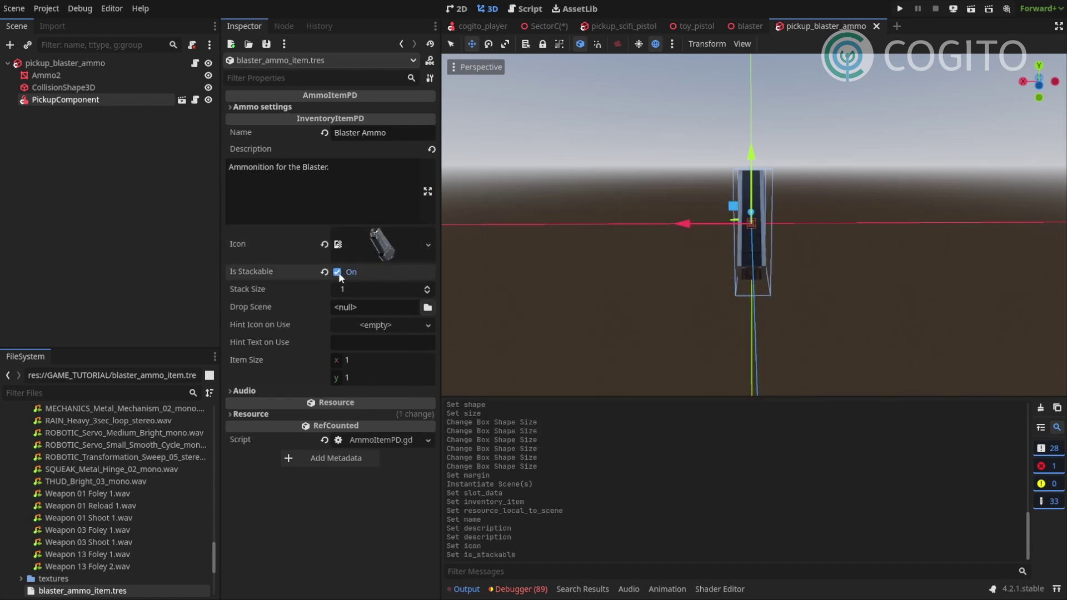
click(360, 286)
text(5)
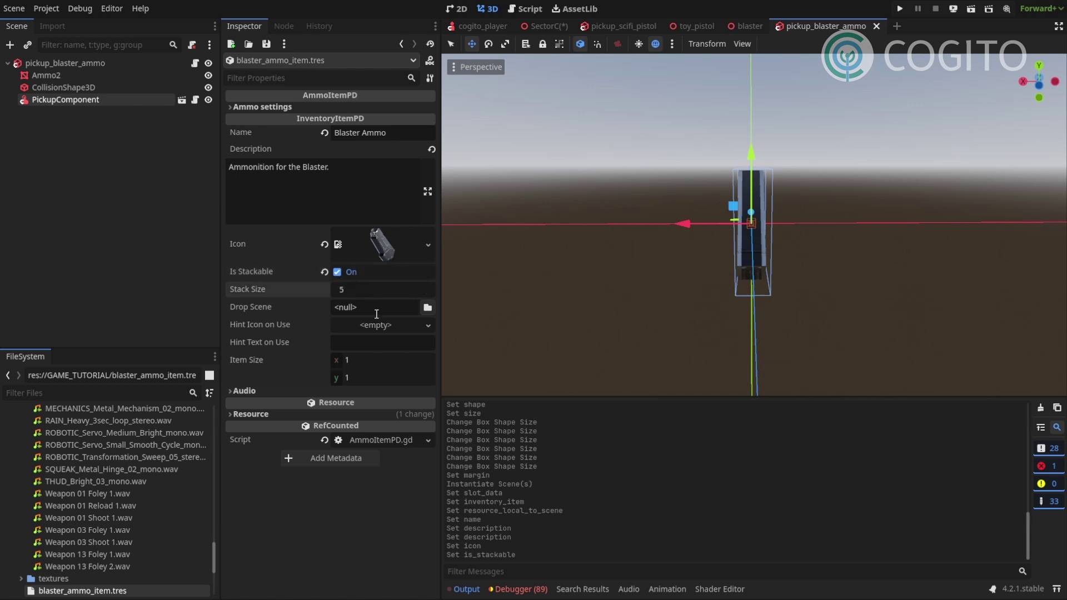
key(Return)
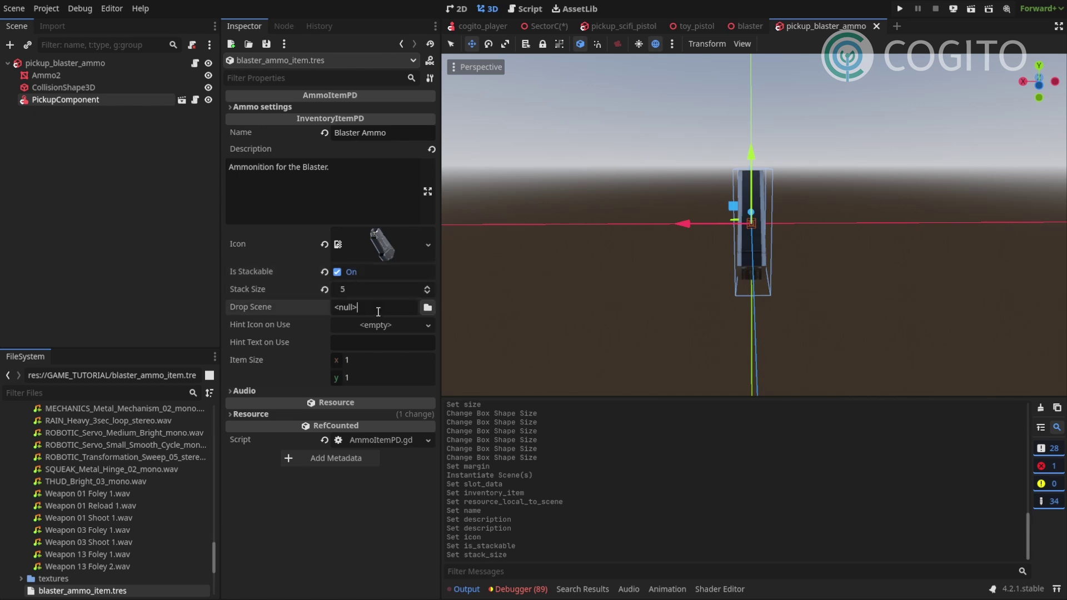
Set the Blaster Ammo item's drop scene to pickup_blaster_ammo.tscn from the GAME_TUTORIAL folder.
click(428, 308)
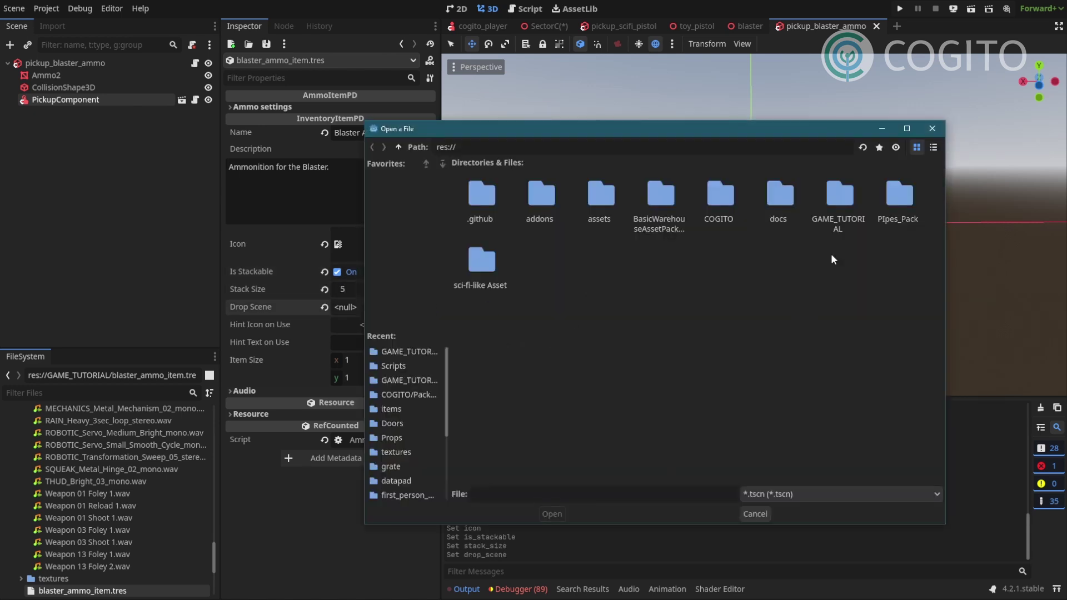
double_click(845, 237)
click(900, 200)
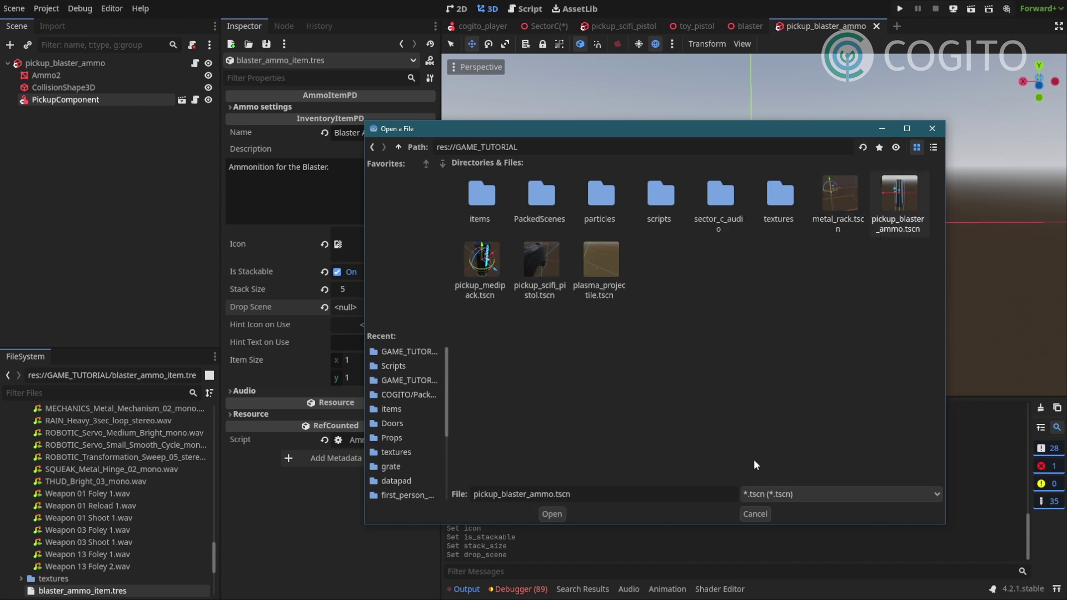
click(552, 515)
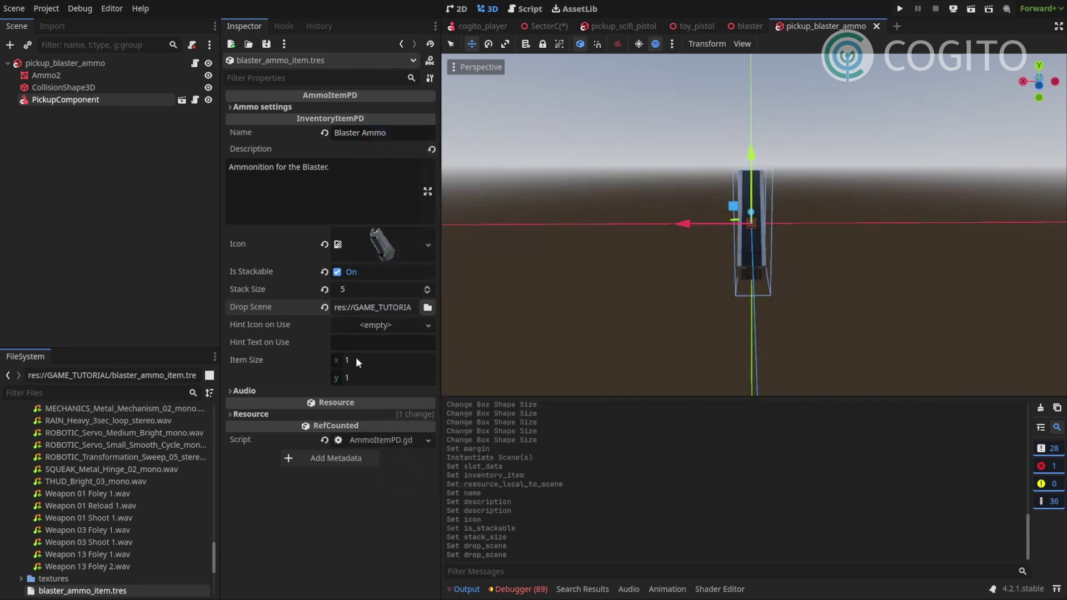
click(283, 392)
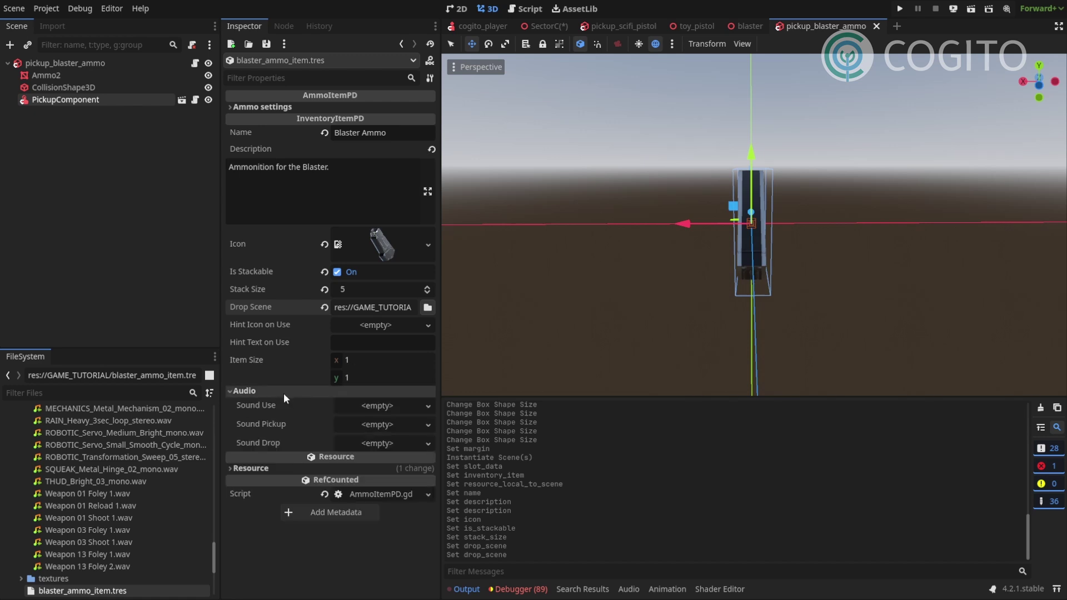
click(373, 425)
click(323, 548)
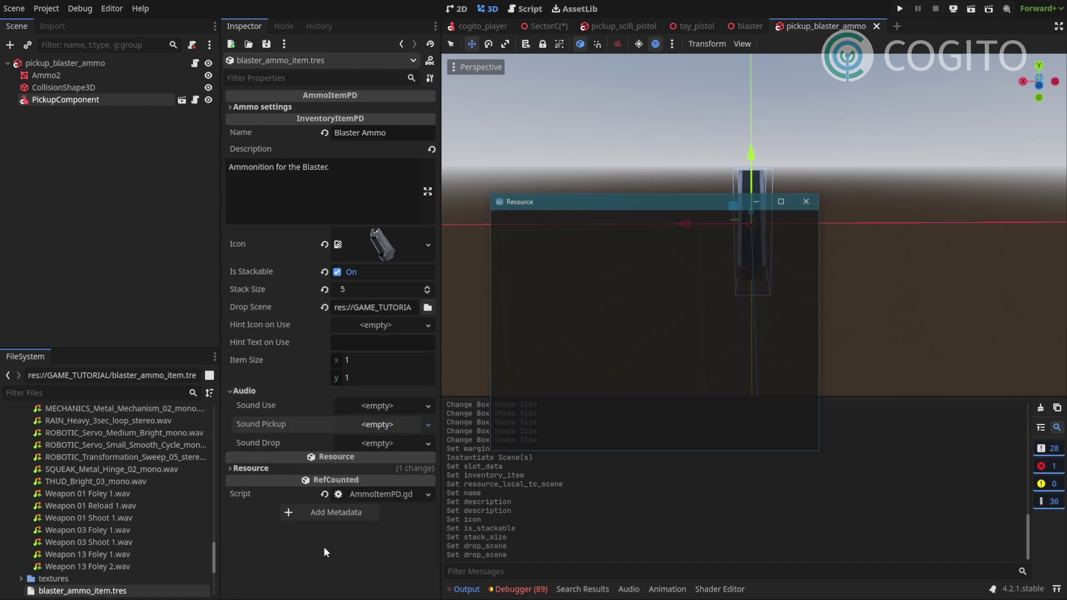
click(713, 442)
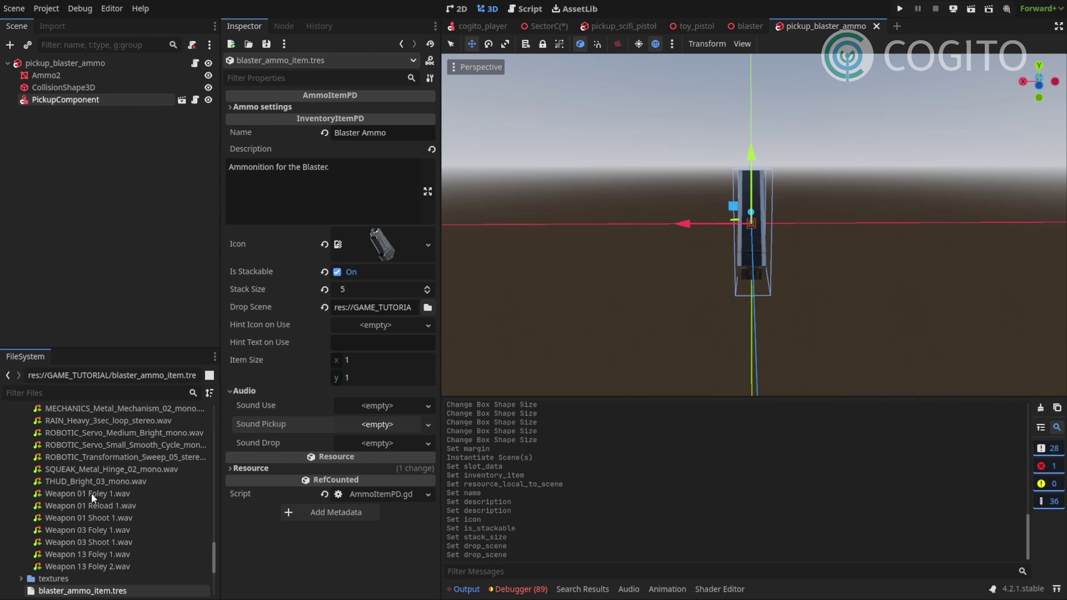
Try Weapon 01 Foley 1.wav as the Blaster Ammo item's pickup sound and play its preview.
drag(91, 494, 366, 428)
click(356, 440)
click(243, 500)
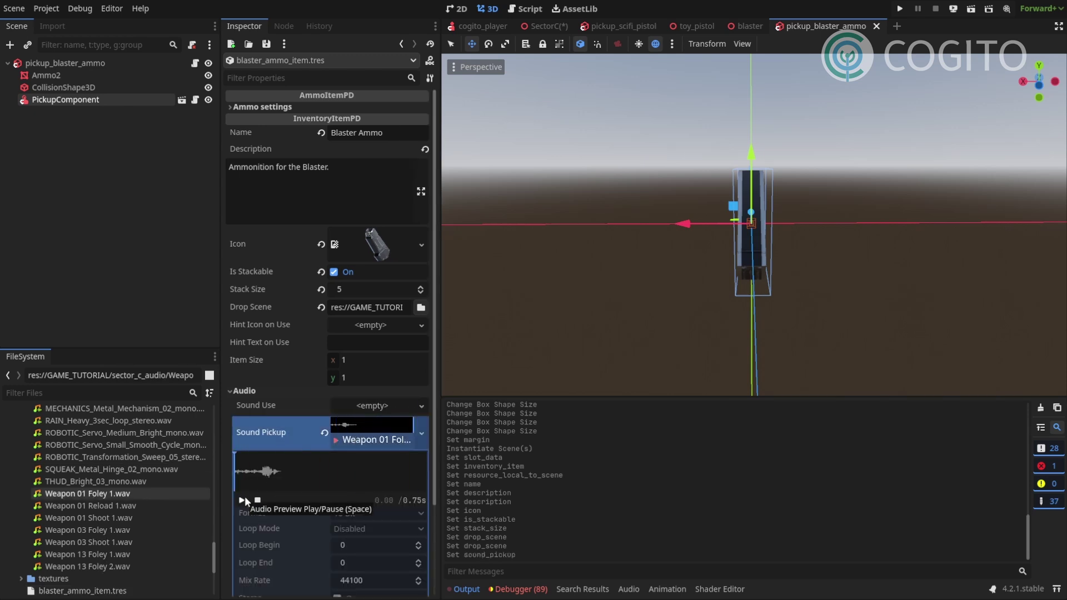
Assign Weapon 13 Foley 1.wav as the Blaster Ammo item's pickup sound.
click(101, 530)
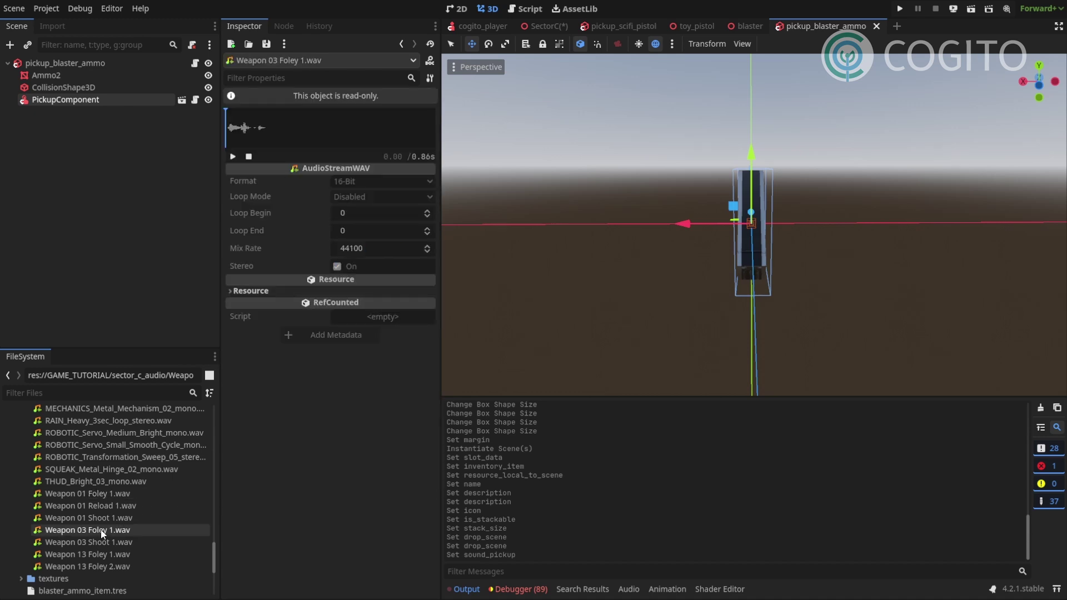
click(58, 102)
drag(83, 554, 352, 318)
scroll(354, 325, up, 3)
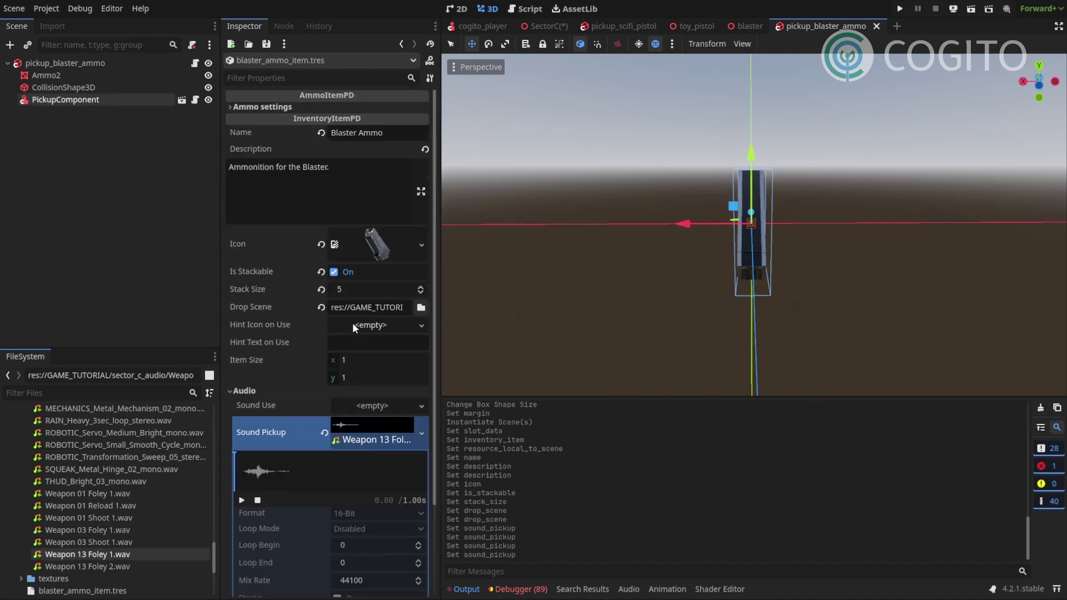
Set the Blaster Ammo item's Reload Amount to 8 in its ammo settings.
click(272, 108)
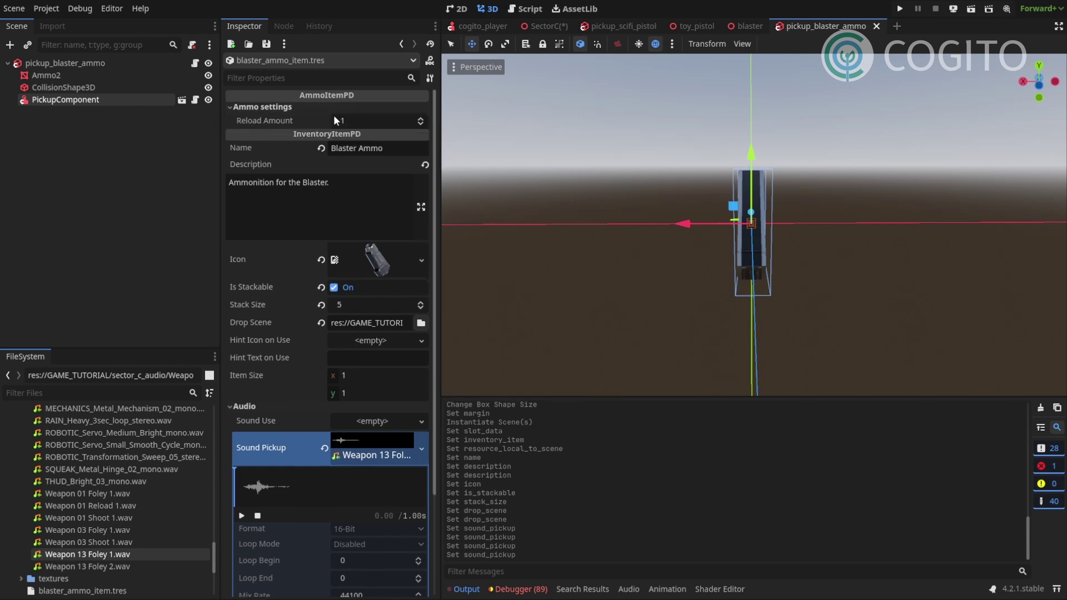
click(377, 121)
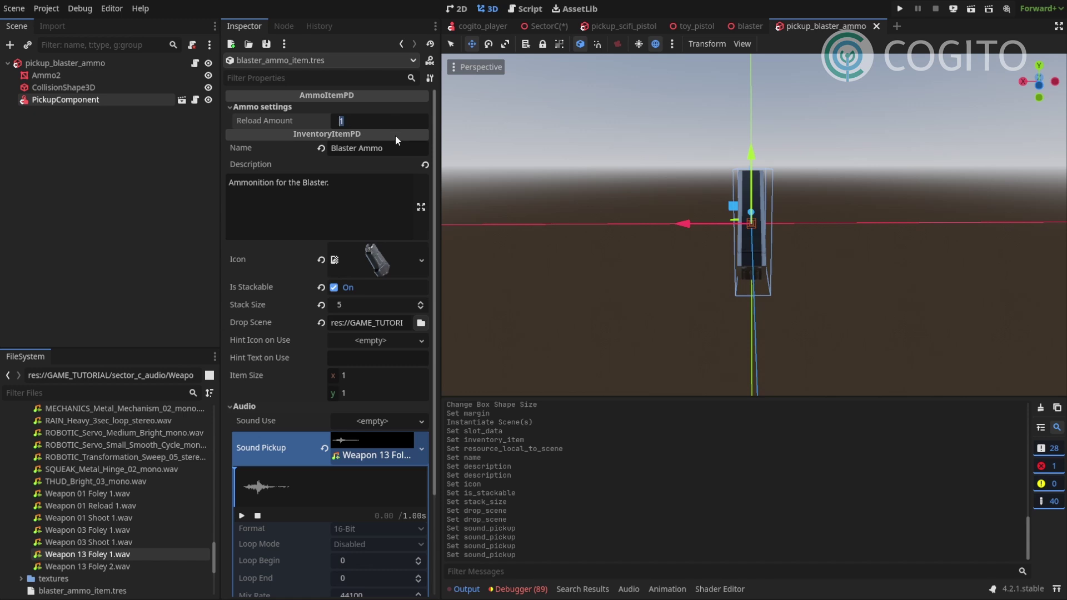
middle_drag(756, 233, 724, 249)
scroll(725, 249, up, 3)
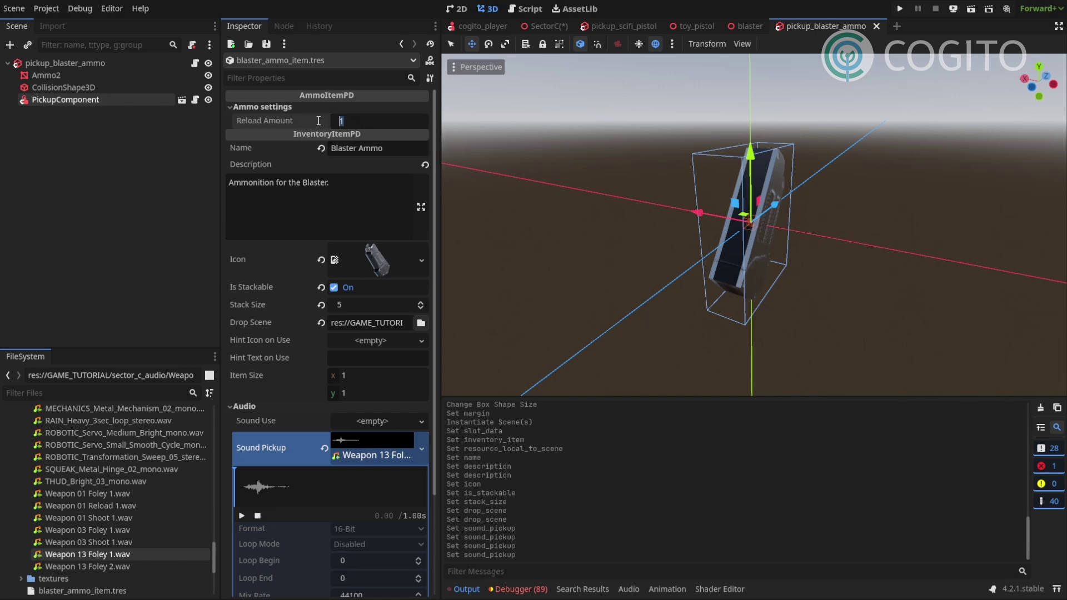
middle_drag(642, 264, 696, 269)
click(390, 123)
double_click(390, 123)
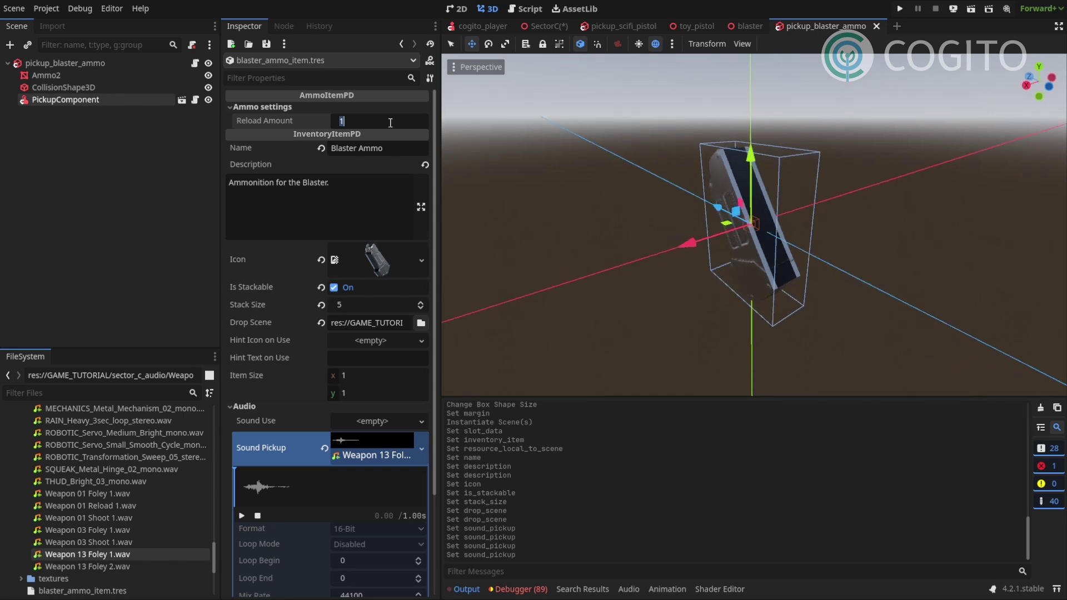
text(8)
key(Tab)
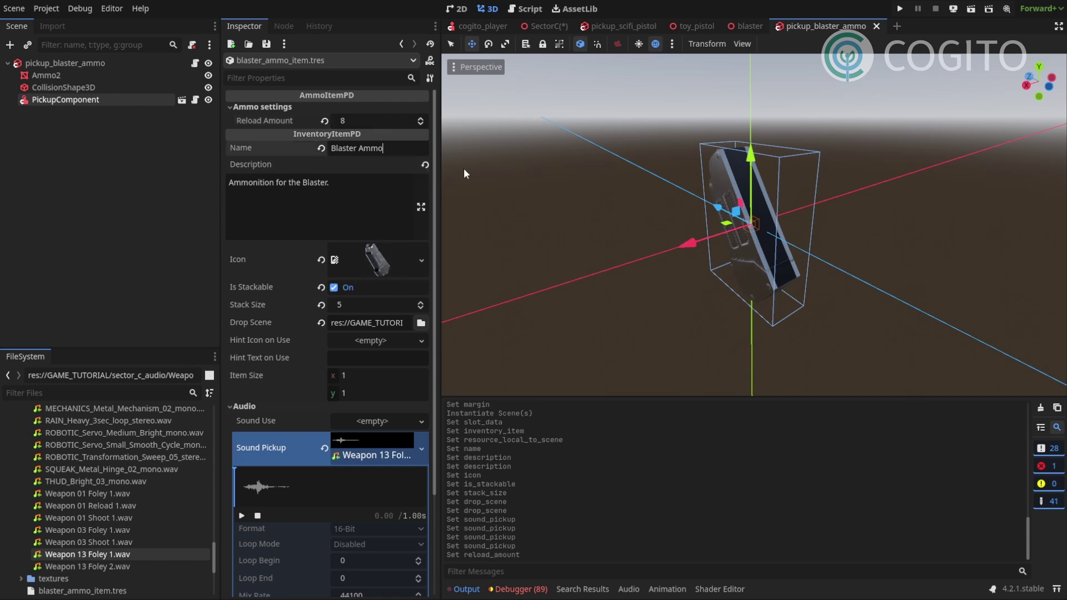
click(378, 121)
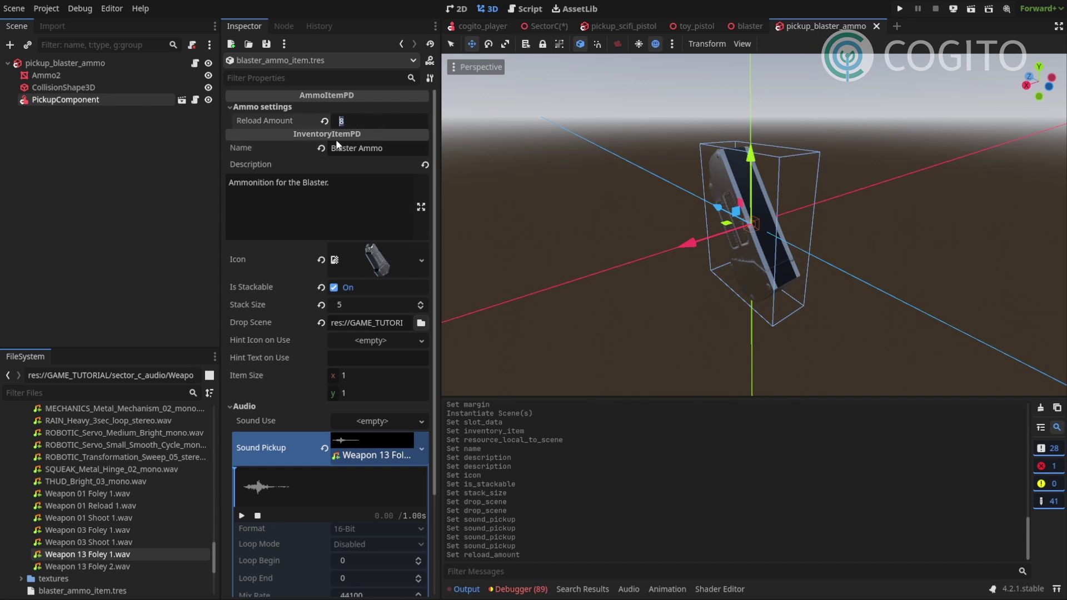
click(334, 202)
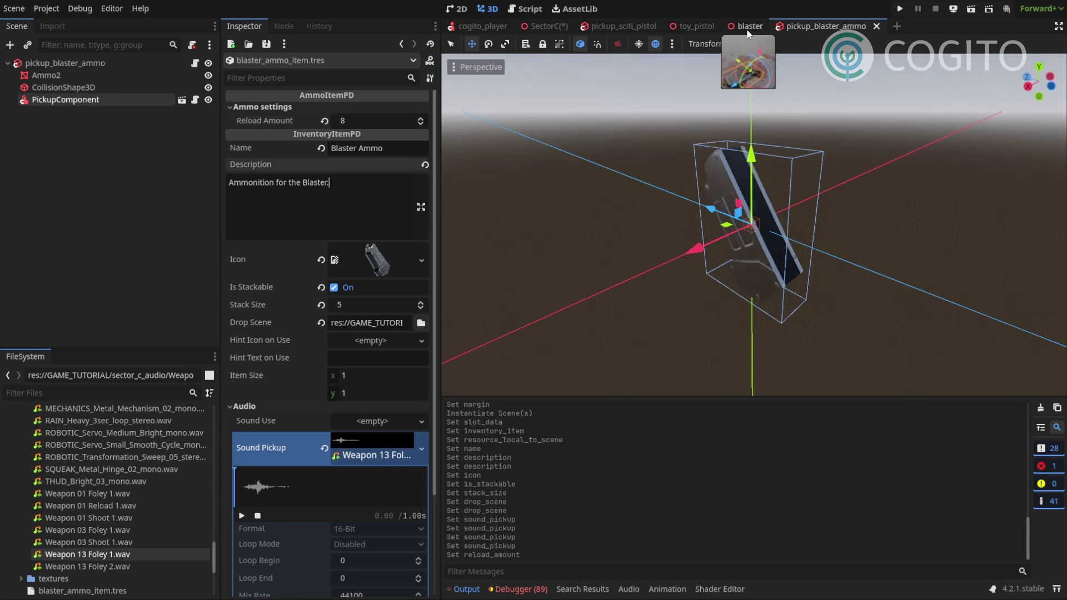
Compare the Ammo Item Name in blaster_item.tres with the item name in blaster_ammo_item.tres.
scroll(112, 509, down, 3)
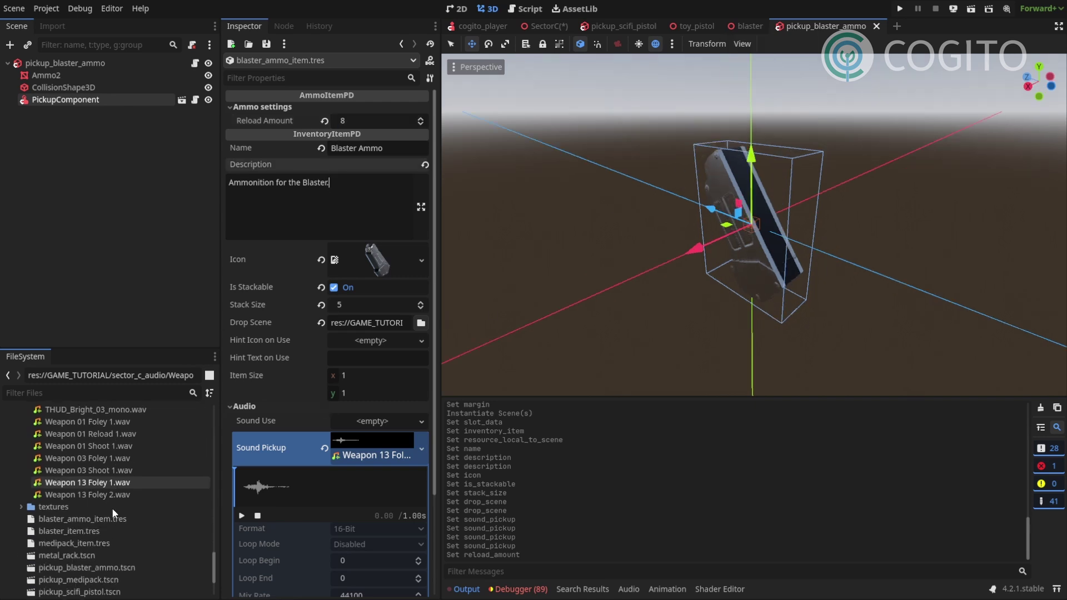
click(88, 523)
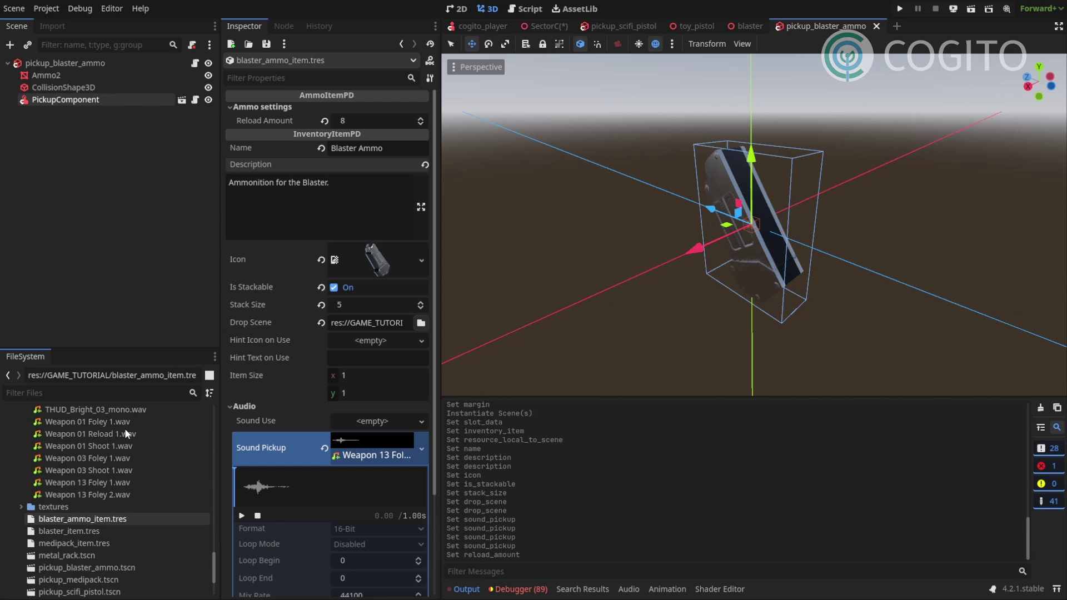
click(62, 531)
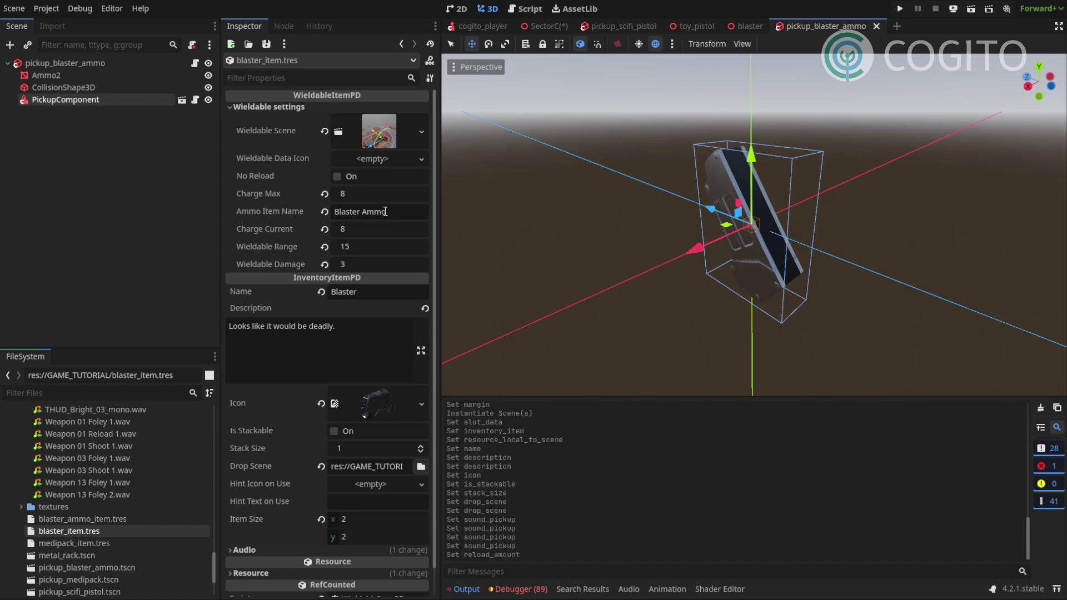
triple_click(355, 212)
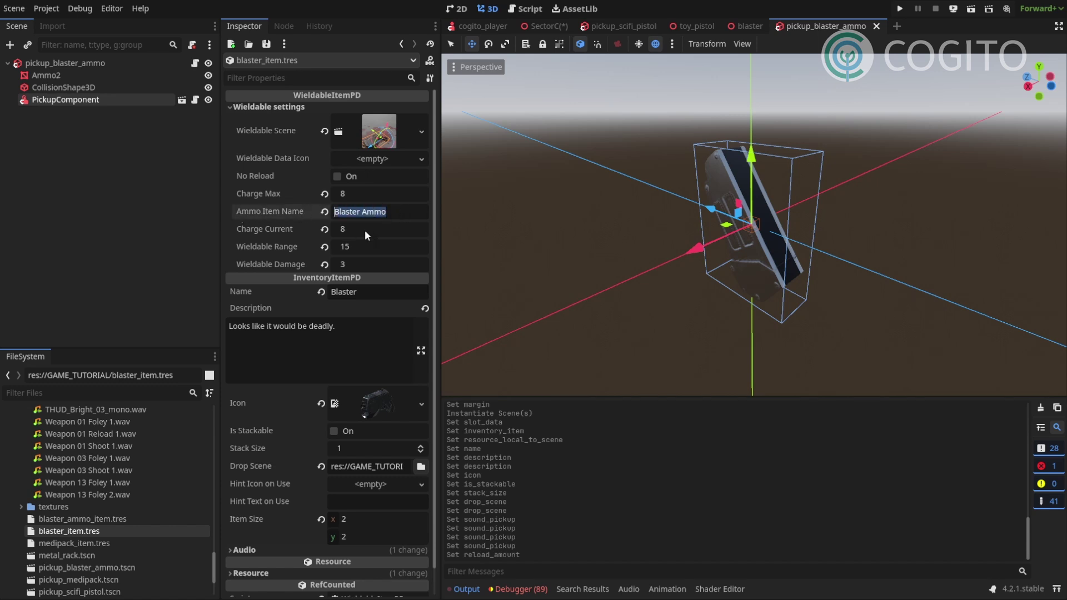
click(92, 519)
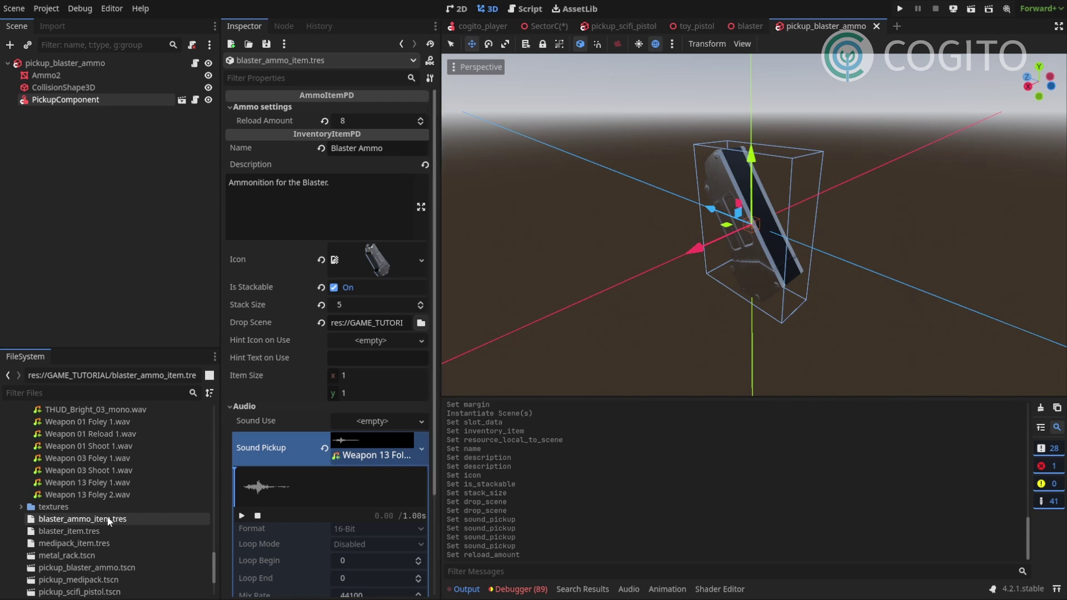
click(75, 532)
click(79, 524)
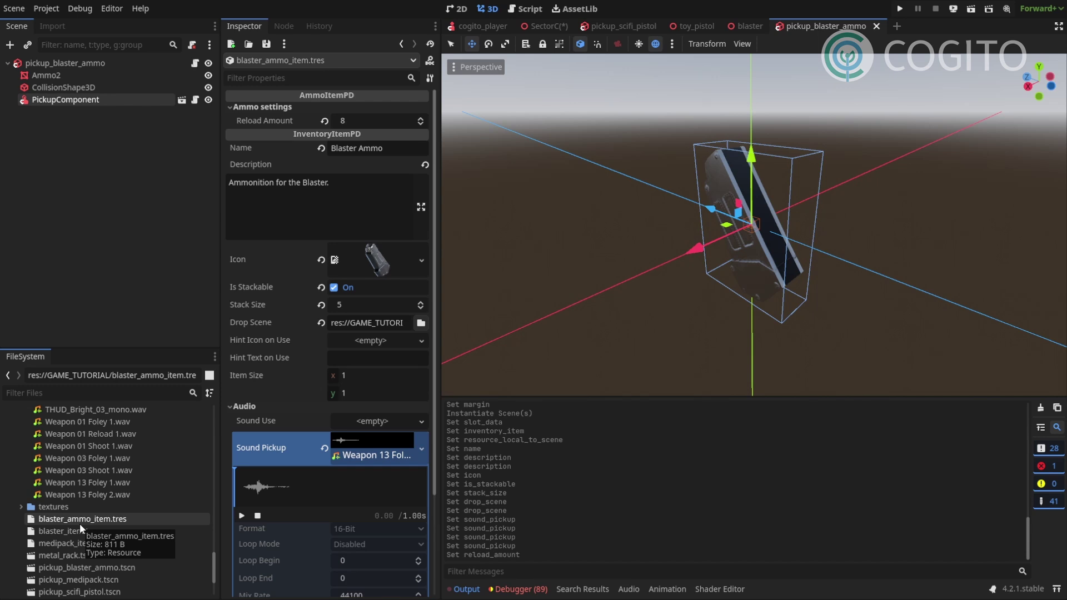
middle_drag(556, 251, 668, 169)
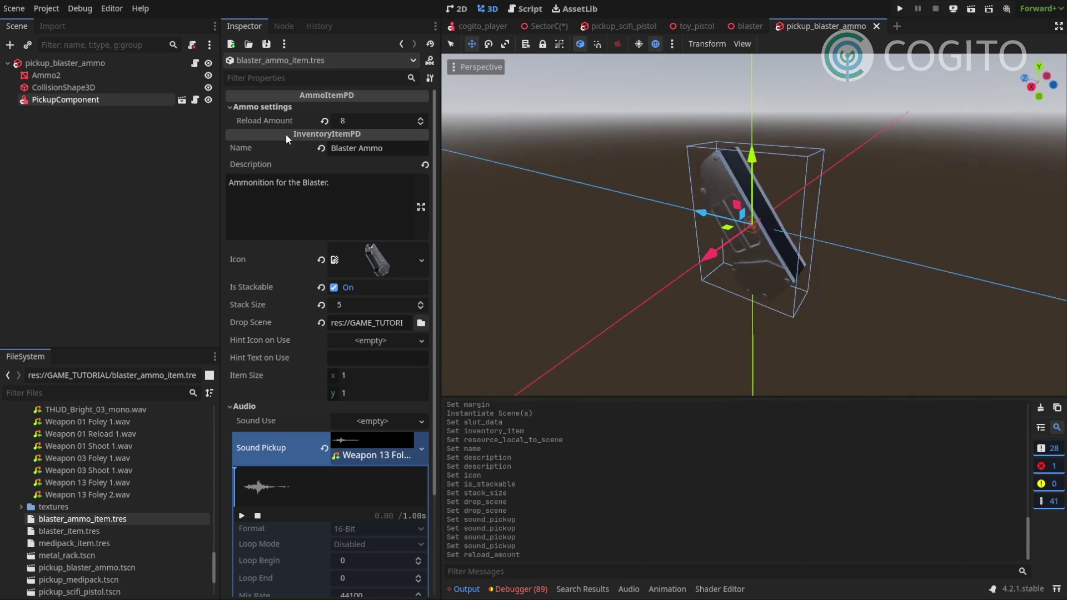
Place an instance of pickup_blaster_ammo.tscn beside the sci-fi pistol in the SectorC scene and raise it off the floor.
click(545, 35)
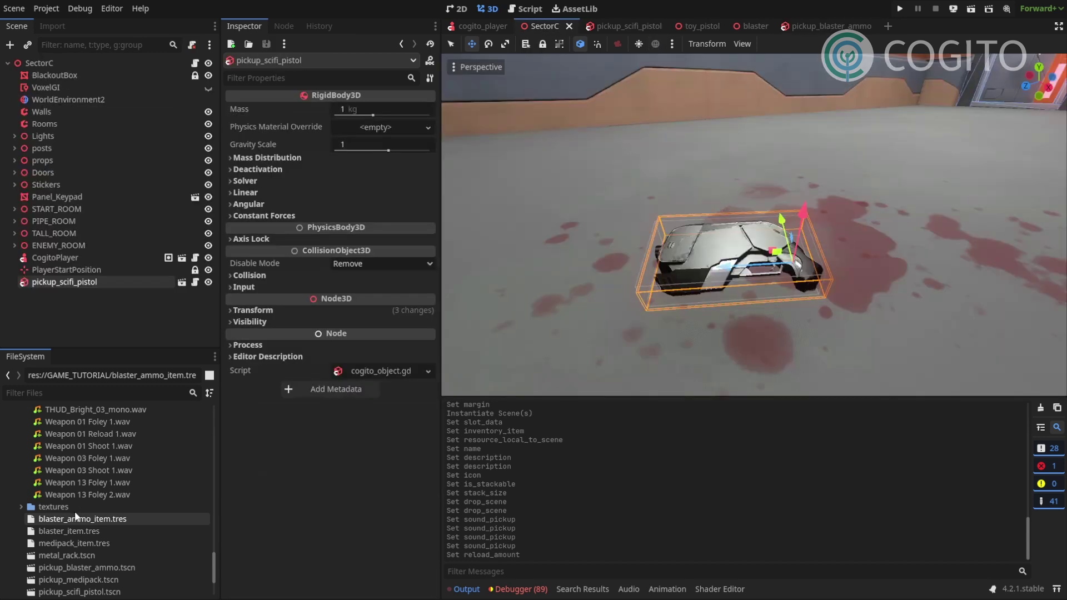
scroll(145, 548, down, 1)
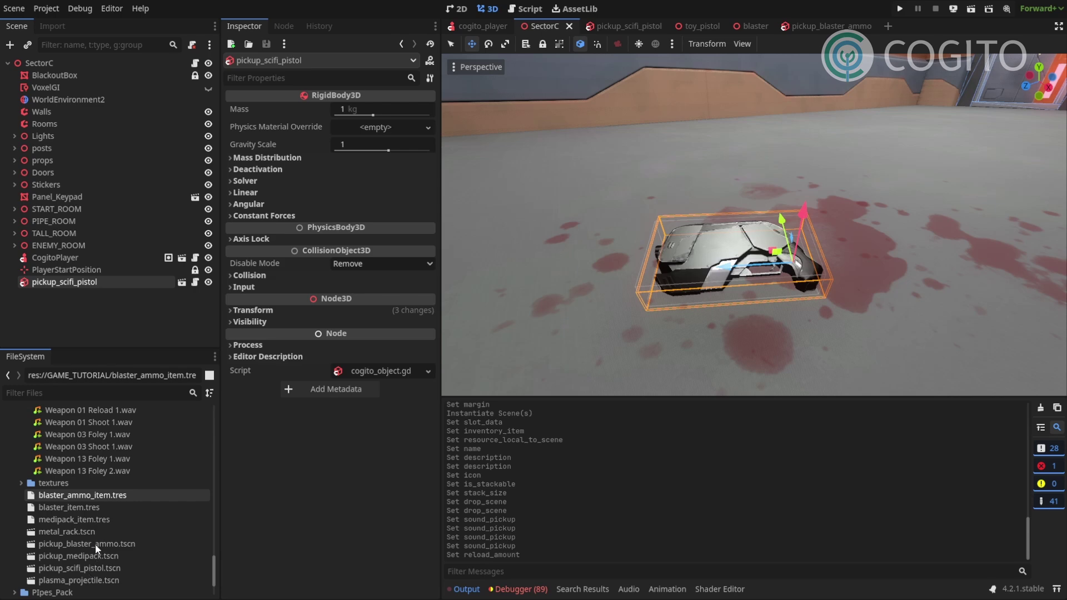
drag(95, 544, 875, 241)
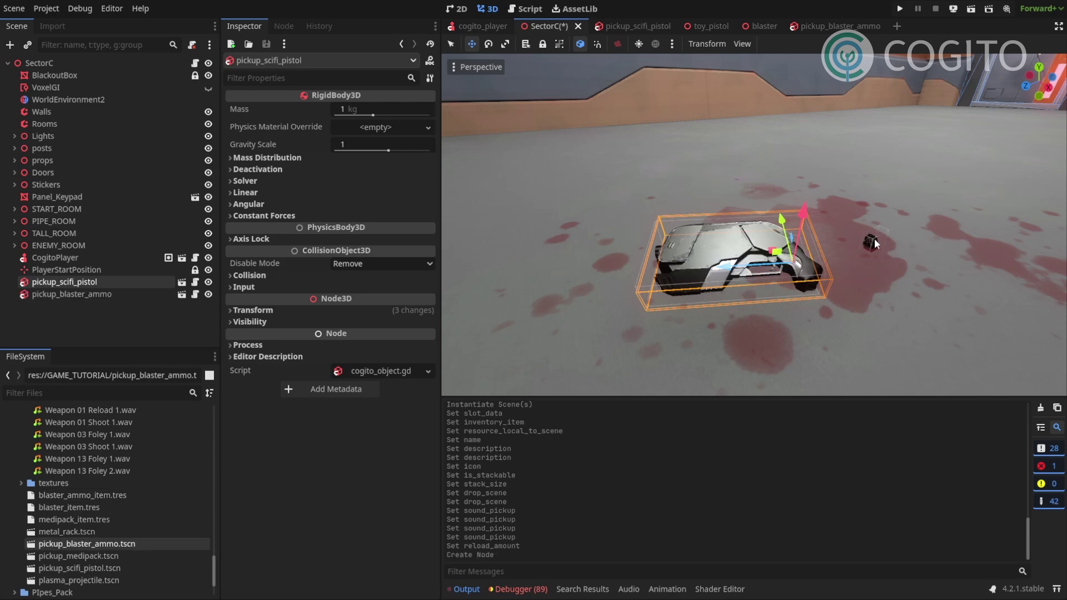
key(q)
click(873, 239)
drag(895, 182, 892, 105)
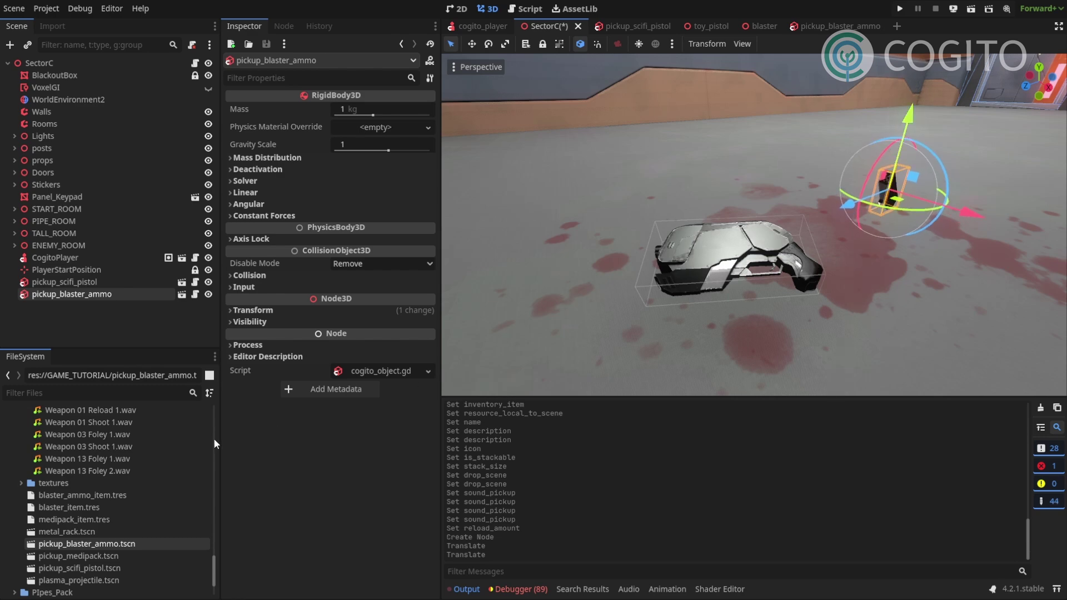
Duplicate the blaster ammo pickup twice, space the copies beside the original, and save the SectorC scene.
key(ctrl+d)
drag(948, 207, 886, 202)
key(ctrl+d)
middle_drag(815, 261, 746, 231)
key(ctrl+s)
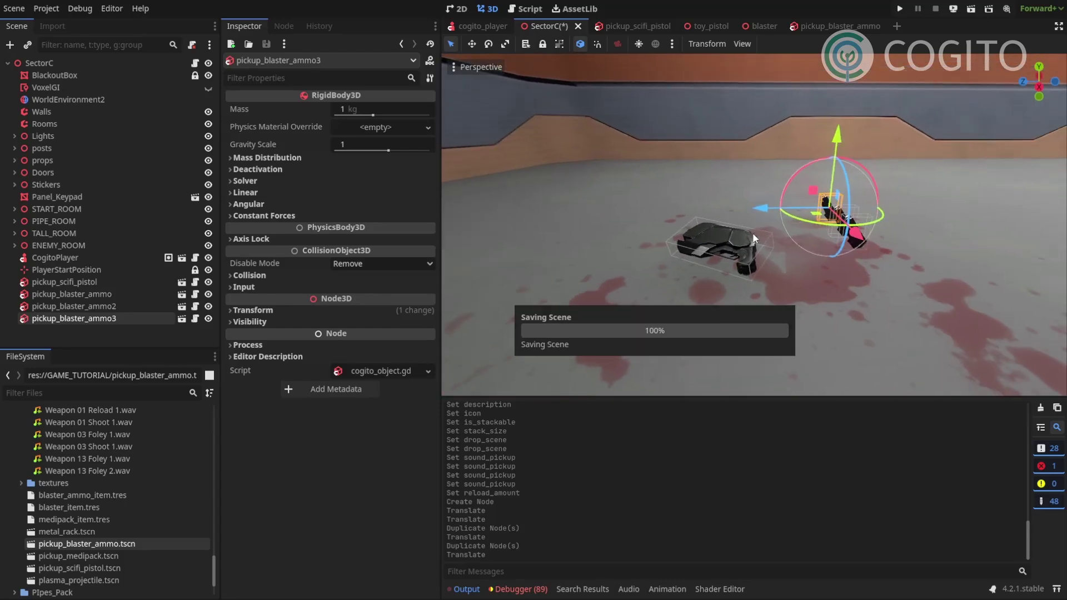
Run the SectorC scene and pick up all three blaster ammo items in the game.
click(971, 8)
key(shift+w)
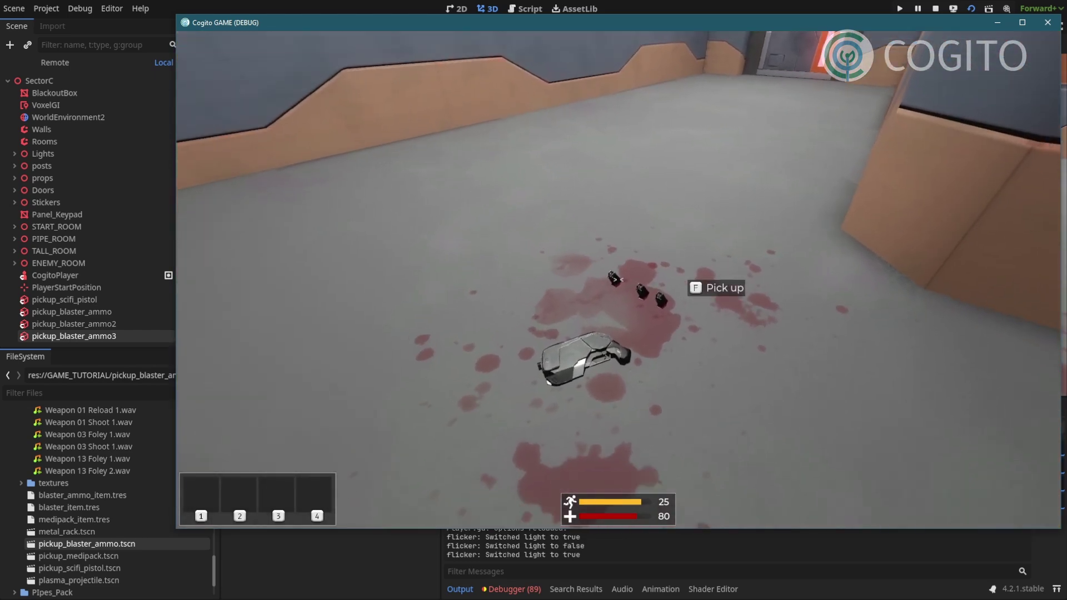
key(e)
key(e)
key(e)
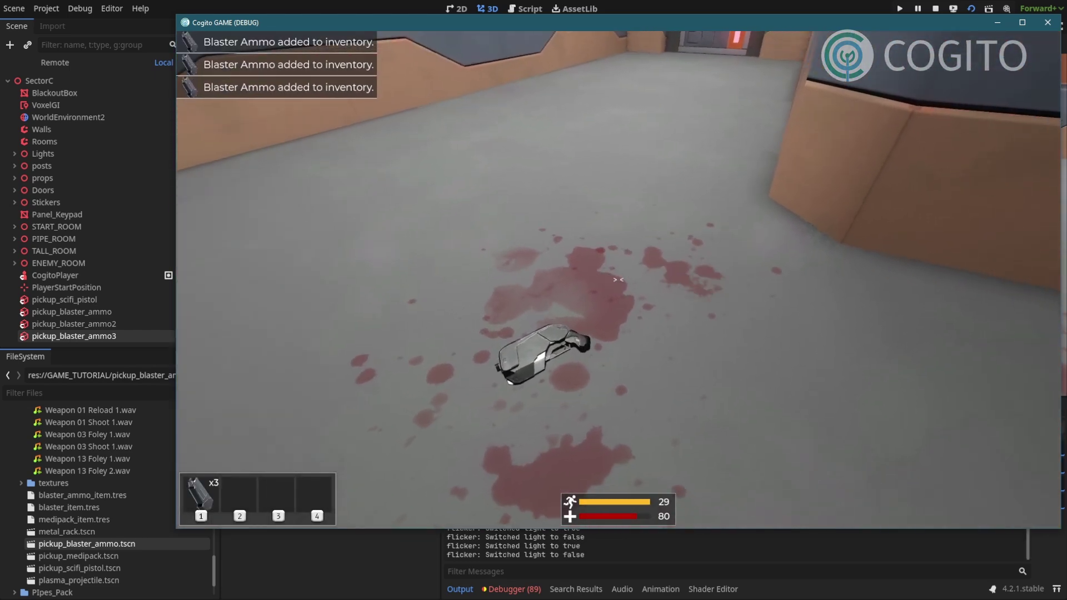
Test splitting the Blaster Ammo stack across slots of the player inventory, recombine it, and close the inventory.
key(Tab)
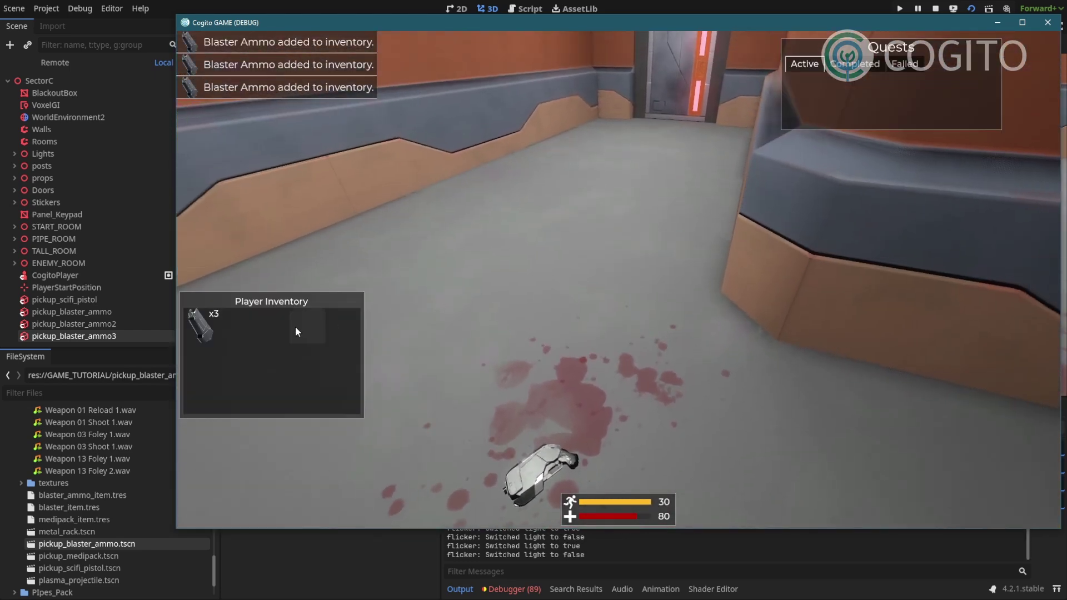
click(238, 327)
right_click(272, 328)
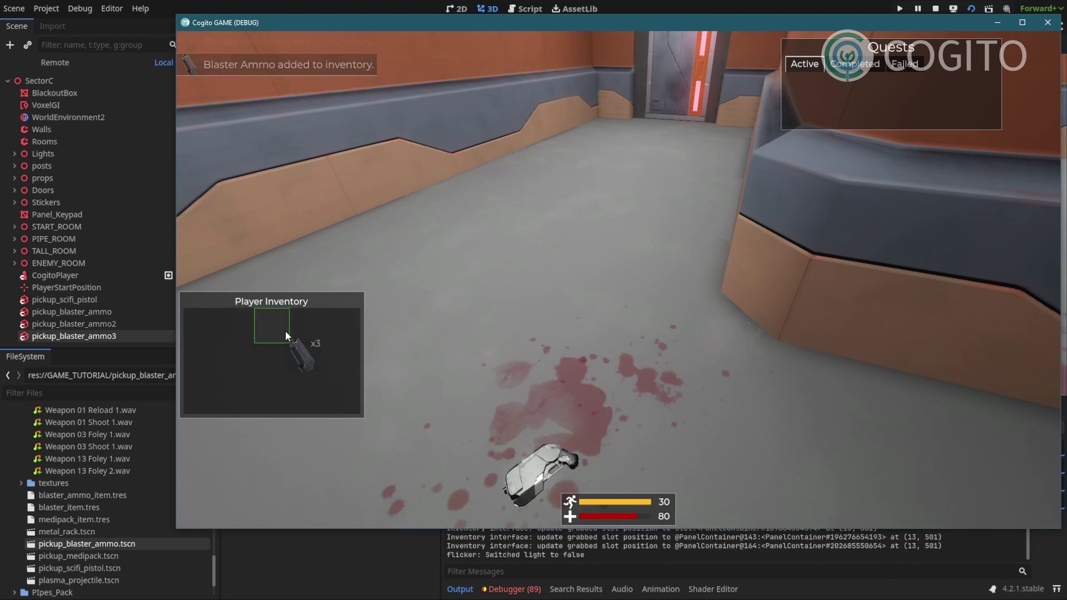
right_click(306, 328)
right_click(333, 328)
click(338, 329)
click(307, 328)
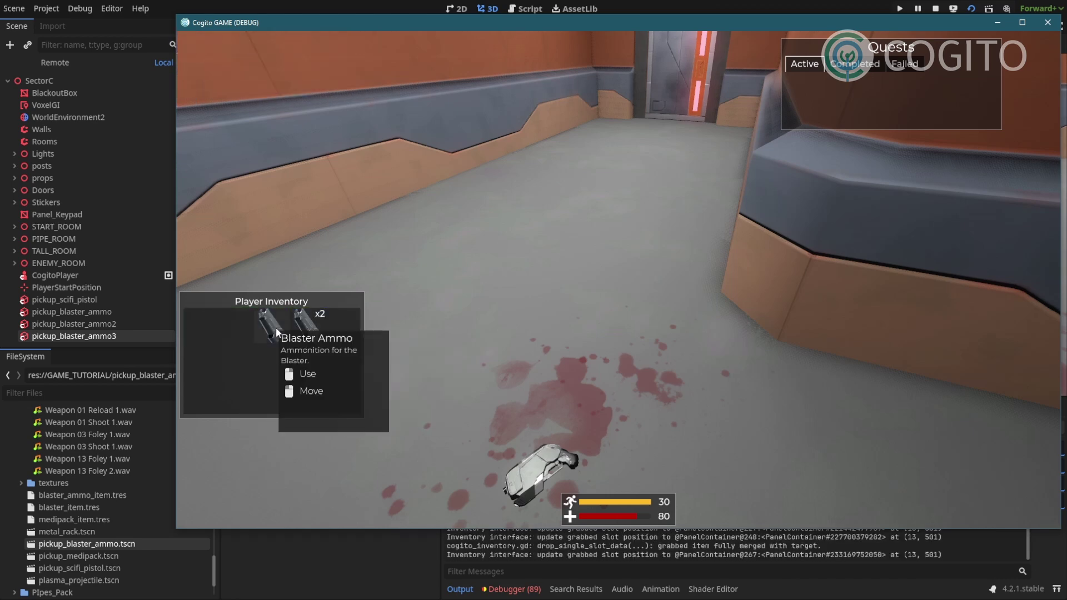
click(271, 328)
click(300, 331)
key(Tab)
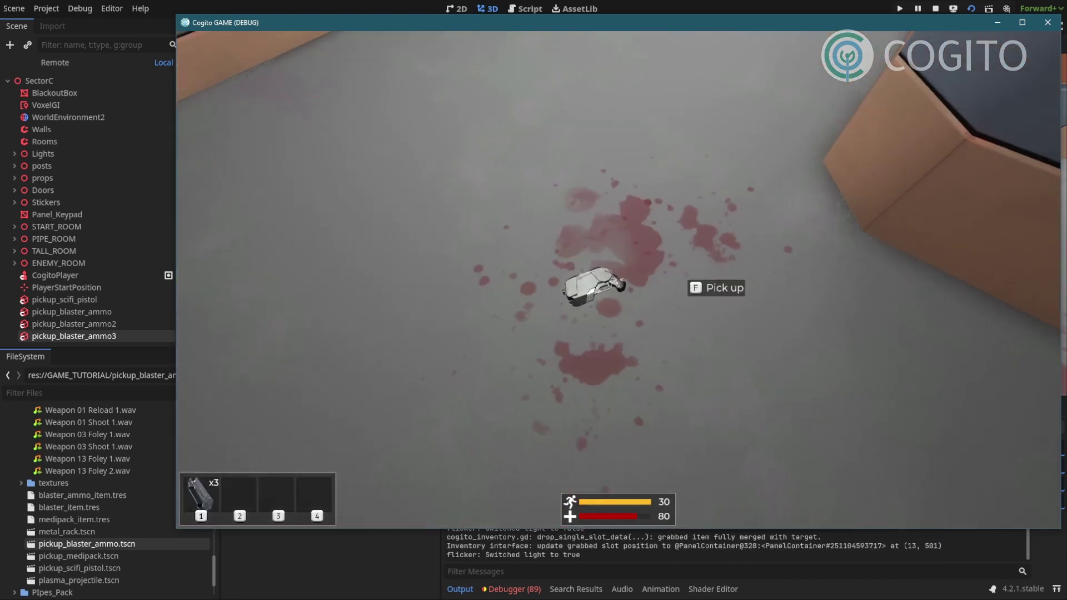
Pick up the Blaster, equip it from quick slot 1, fire several shots, and reload it.
key(e)
key(1)
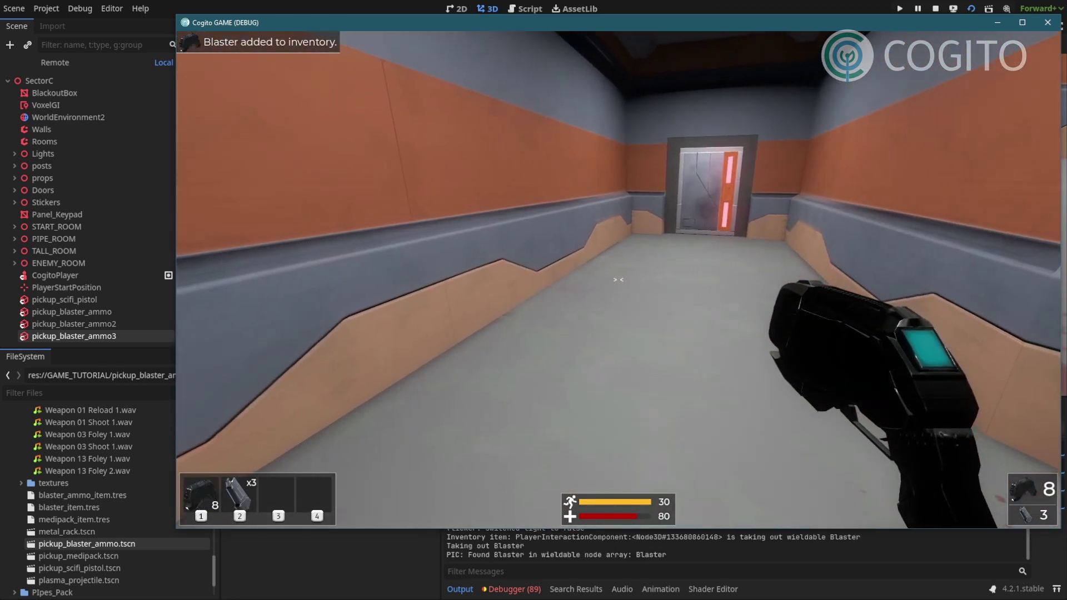
key(w)
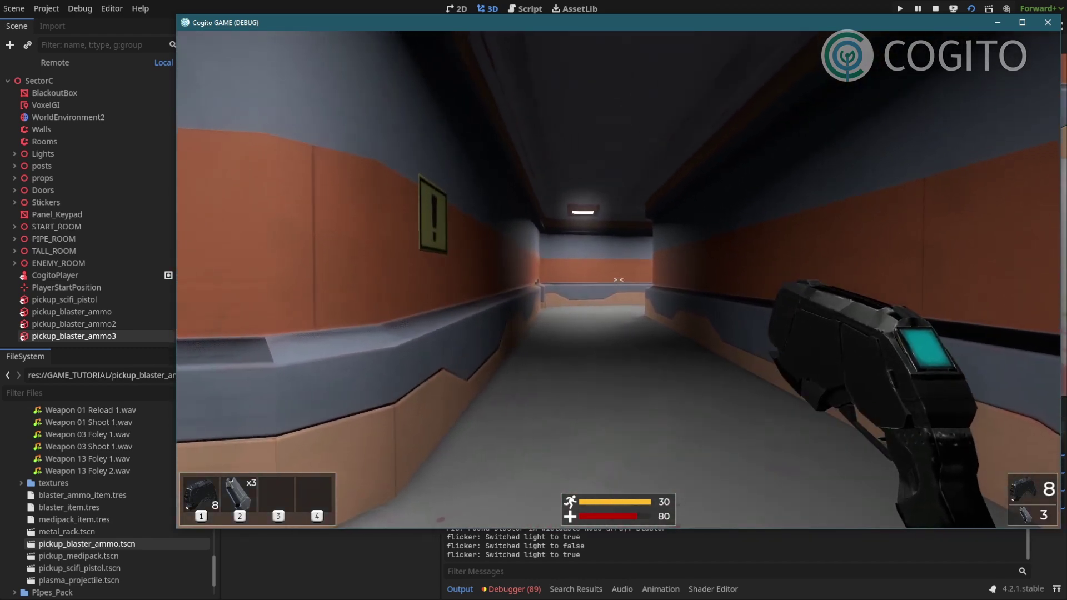
click(618, 280)
click(618, 280)
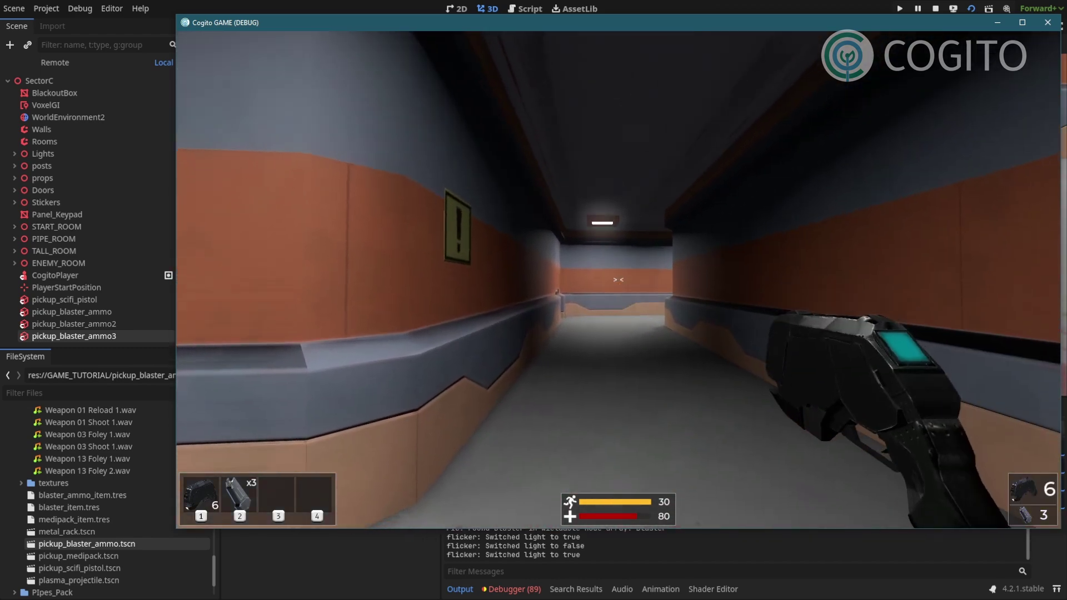
click(618, 279)
key(r)
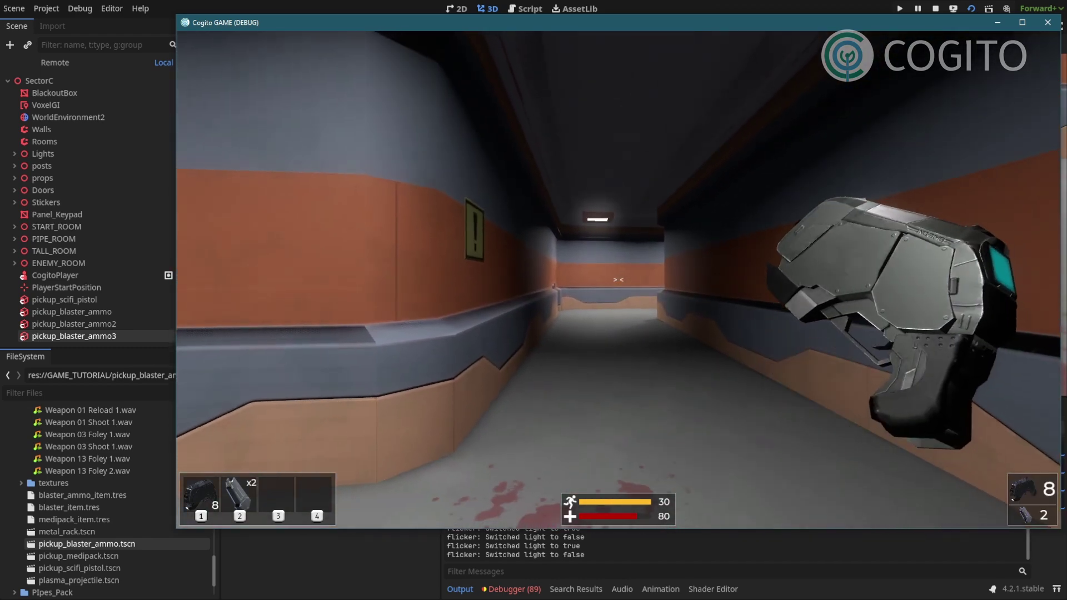
Walk down the corridor, fire six more Blaster shots, and reload again to test ammo consumption.
key(w)
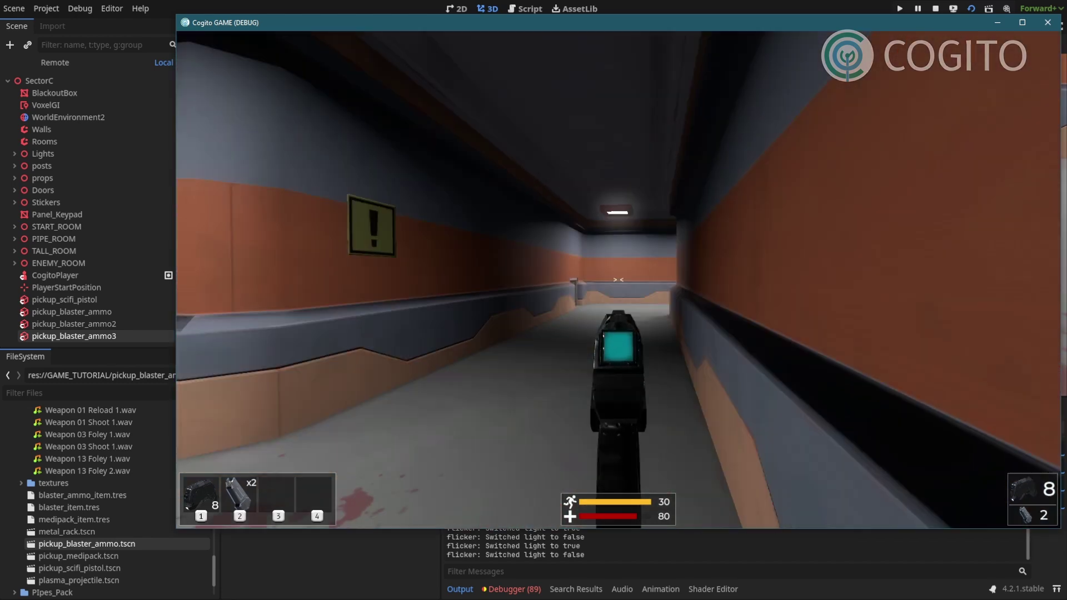
click(618, 280)
click(618, 279)
click(618, 280)
click(619, 280)
click(618, 279)
key(w)
click(618, 280)
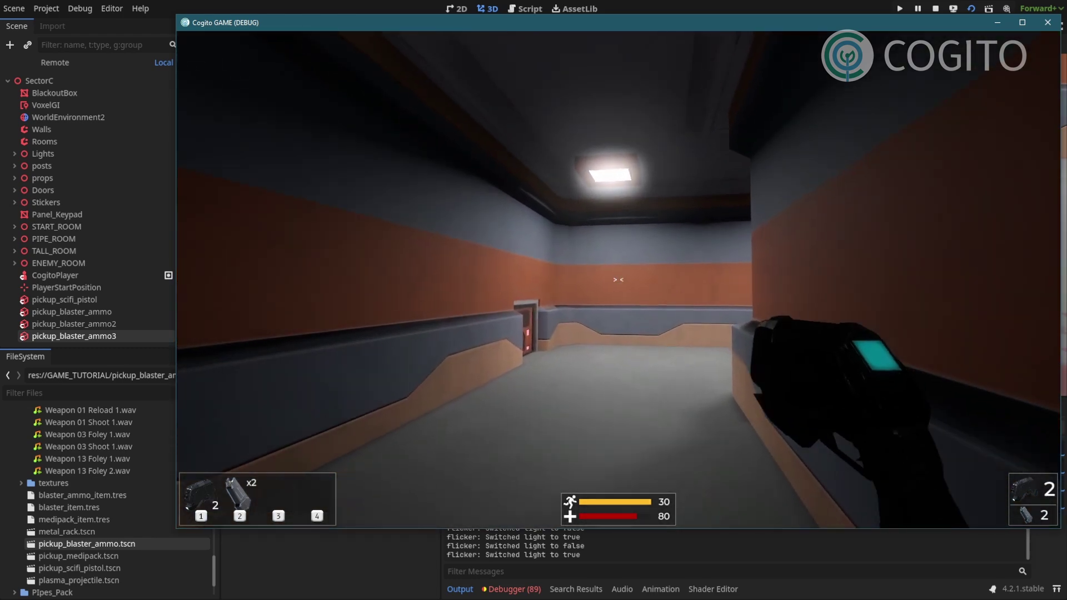
key(r)
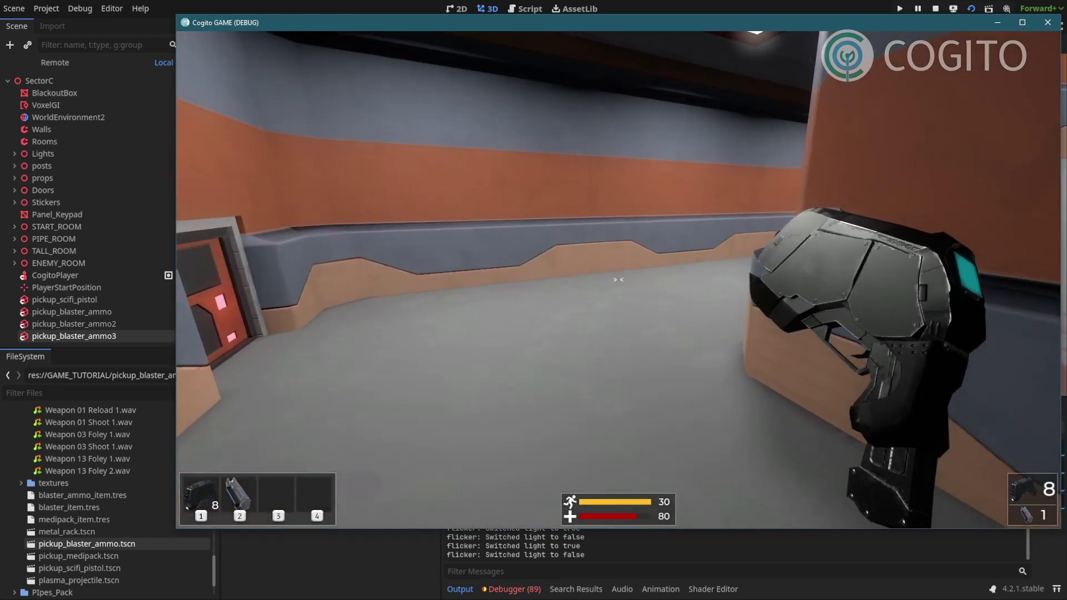
key(w)
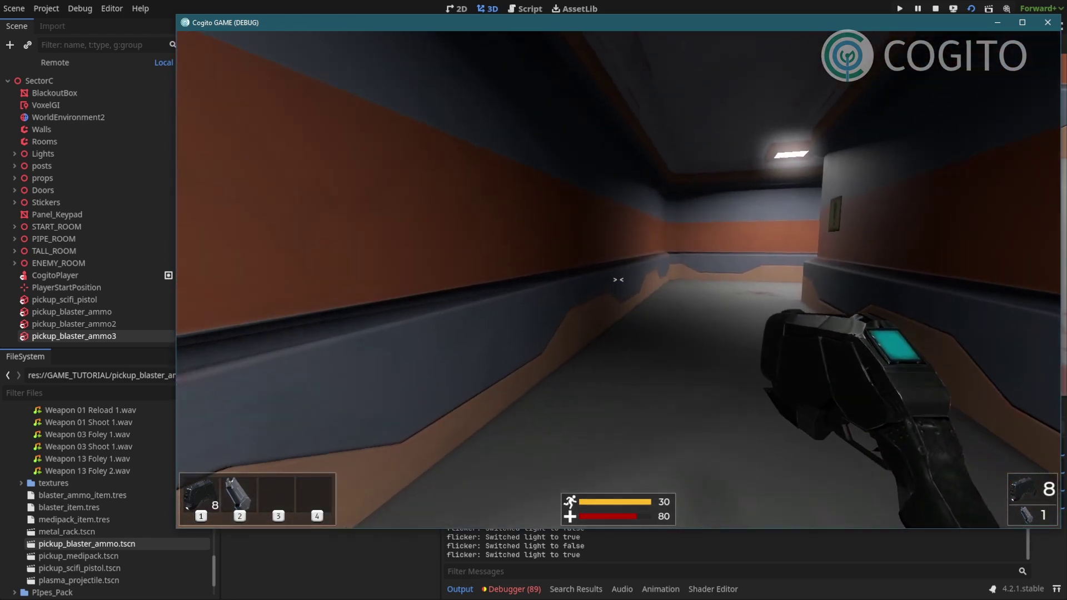